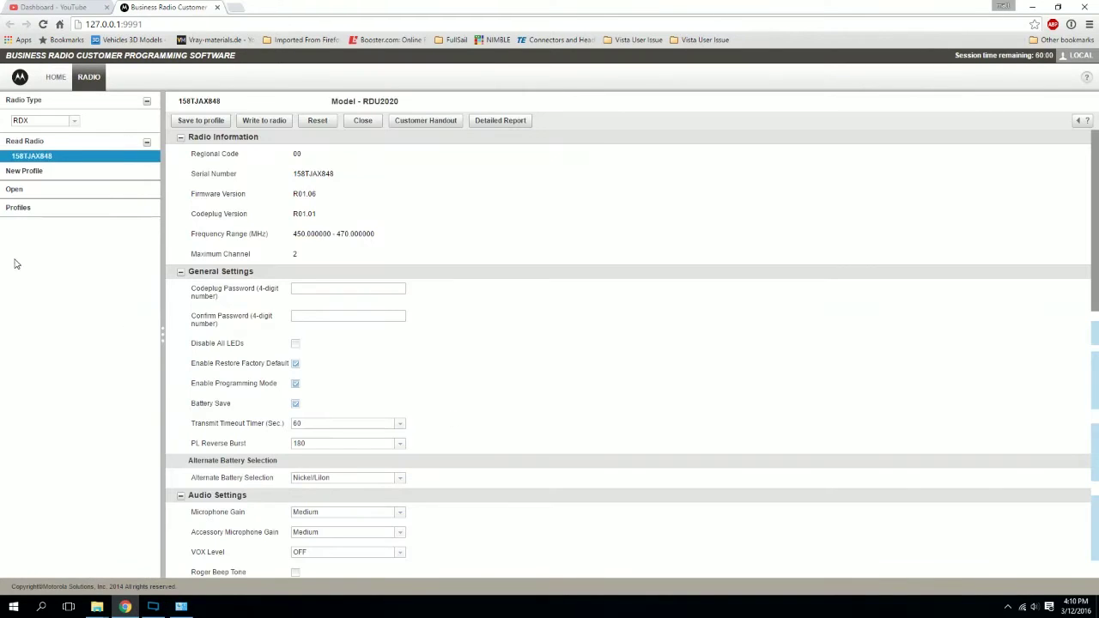
Step: Examine the connected radio's information, including serial number, firmware version, codeplug version, frequency range and maximum channel
left_click(147, 141)
left_click_drag(314, 157, 281, 154)
left_click(389, 195)
left_click_drag(304, 176, 339, 185)
left_click(391, 236)
mouse_move(301, 215)
left_mouse_down()
mouse_move(316, 215)
mouse_move(297, 194)
left_mouse_up()
left_click_drag(292, 234, 371, 234)
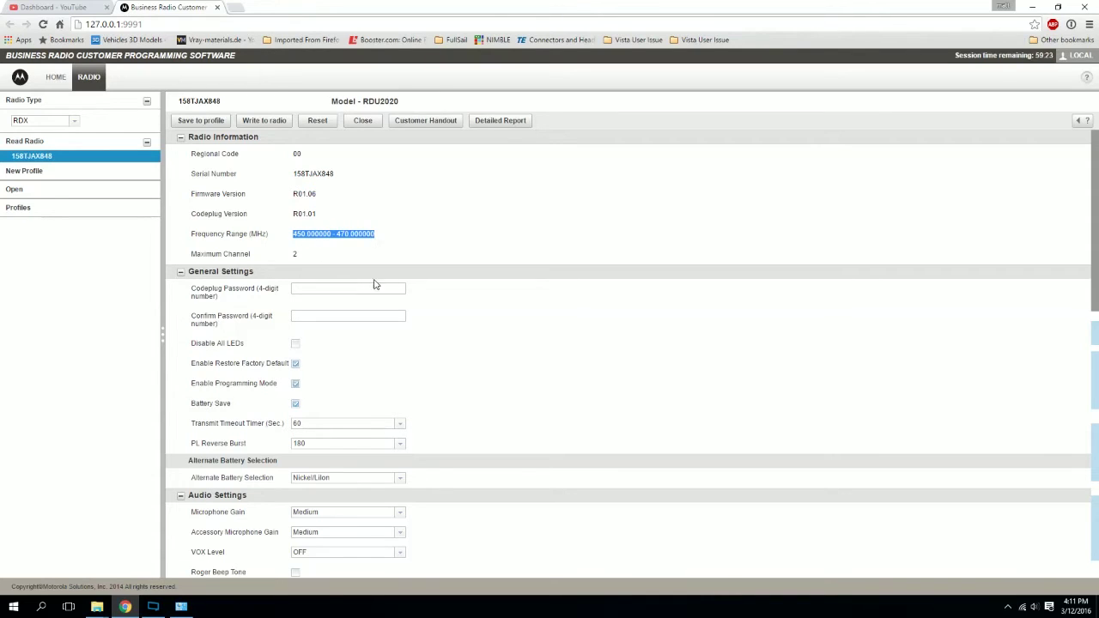
left_click(376, 254)
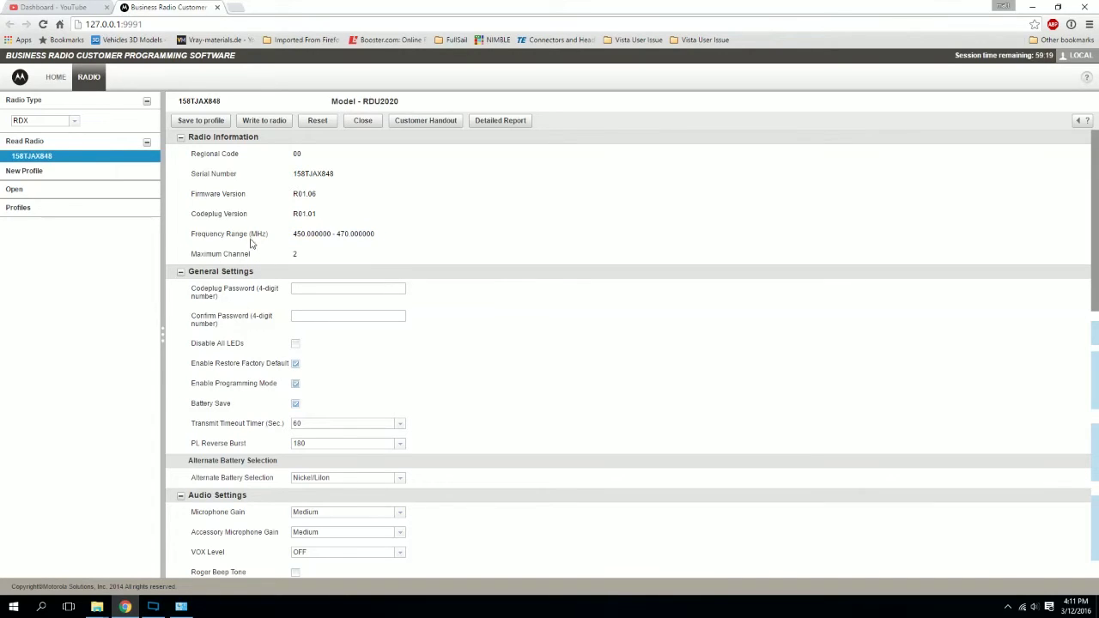
left_click_drag(273, 257, 300, 258)
Step: Review the general and audio settings, checking the available options for Alternate Battery Selection and Microphone Gain
scroll(329, 356, "down", 3)
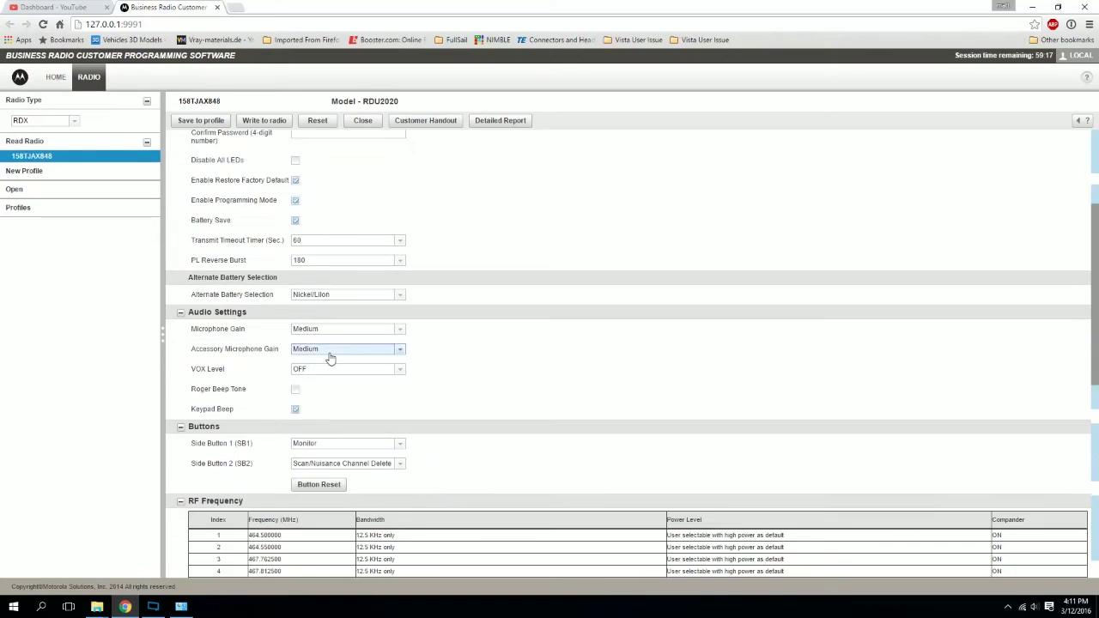
scroll(340, 349, "up", 2)
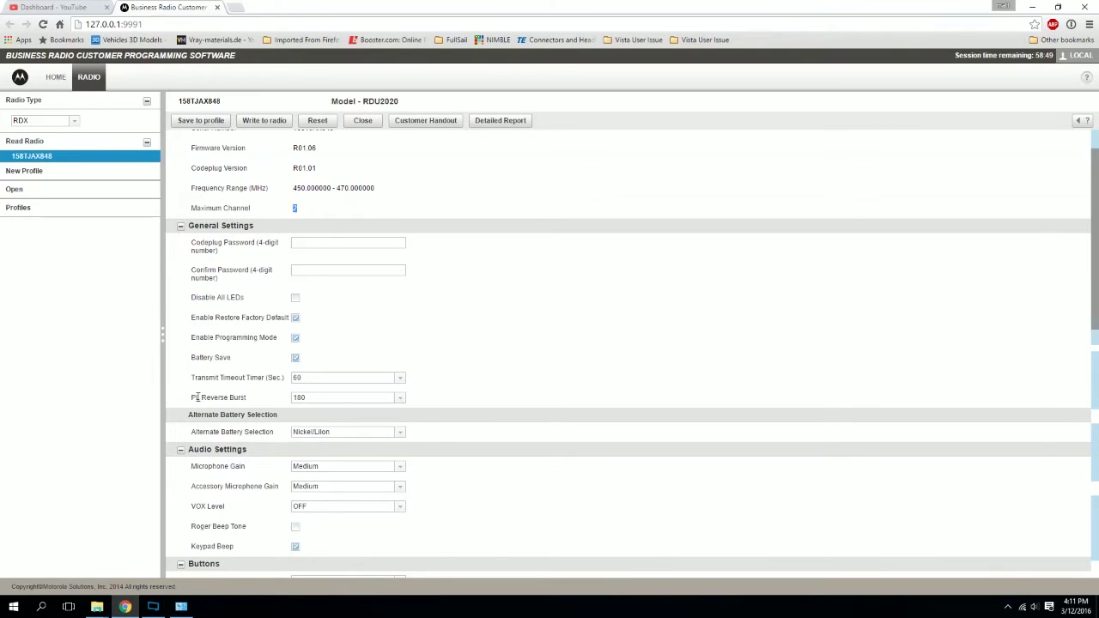
scroll(464, 395, "down", 1)
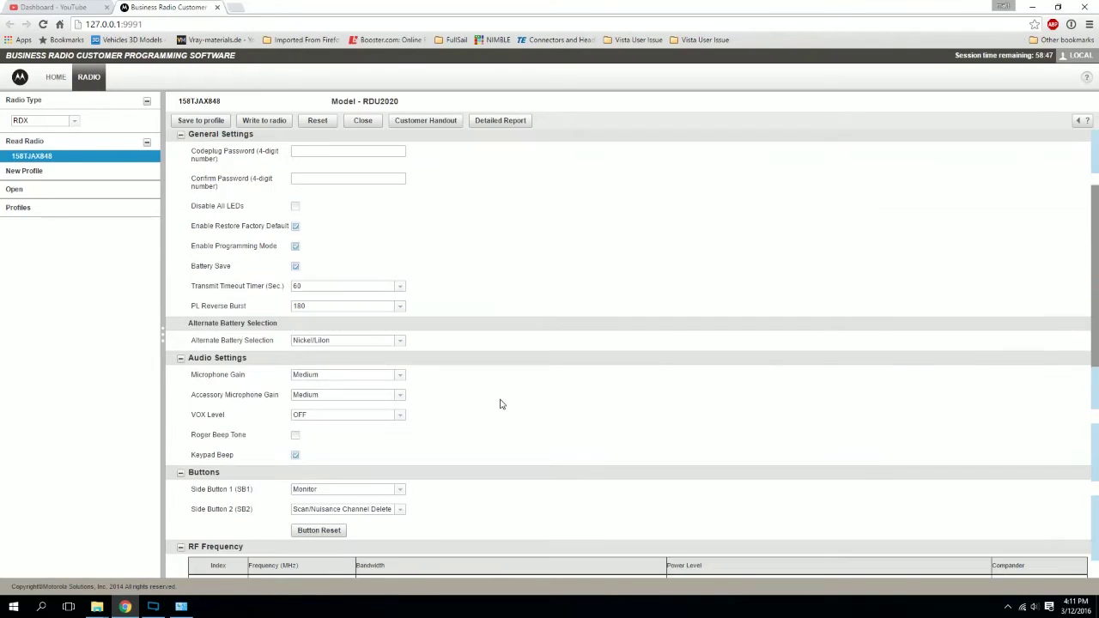
left_click(343, 340)
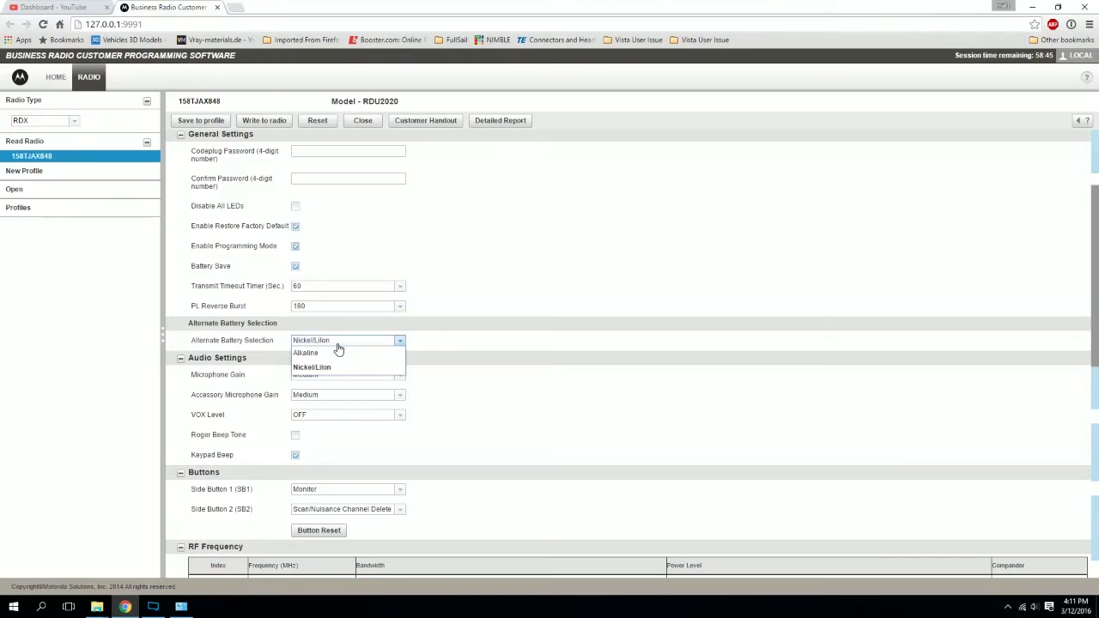
left_click(432, 345)
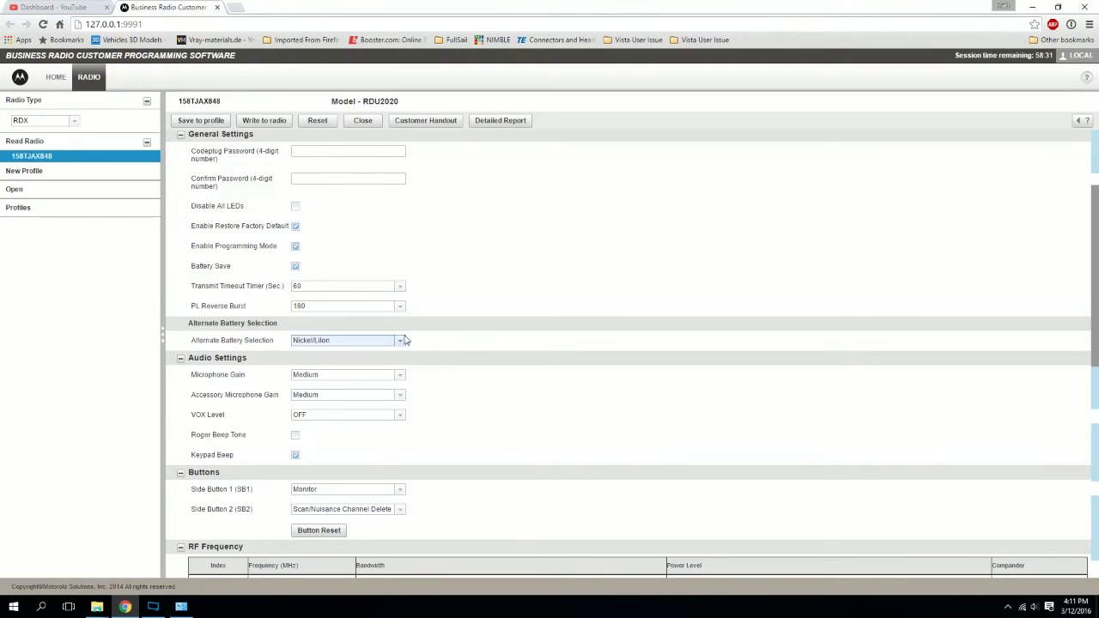
scroll(409, 346, "down", 2)
left_click(400, 284)
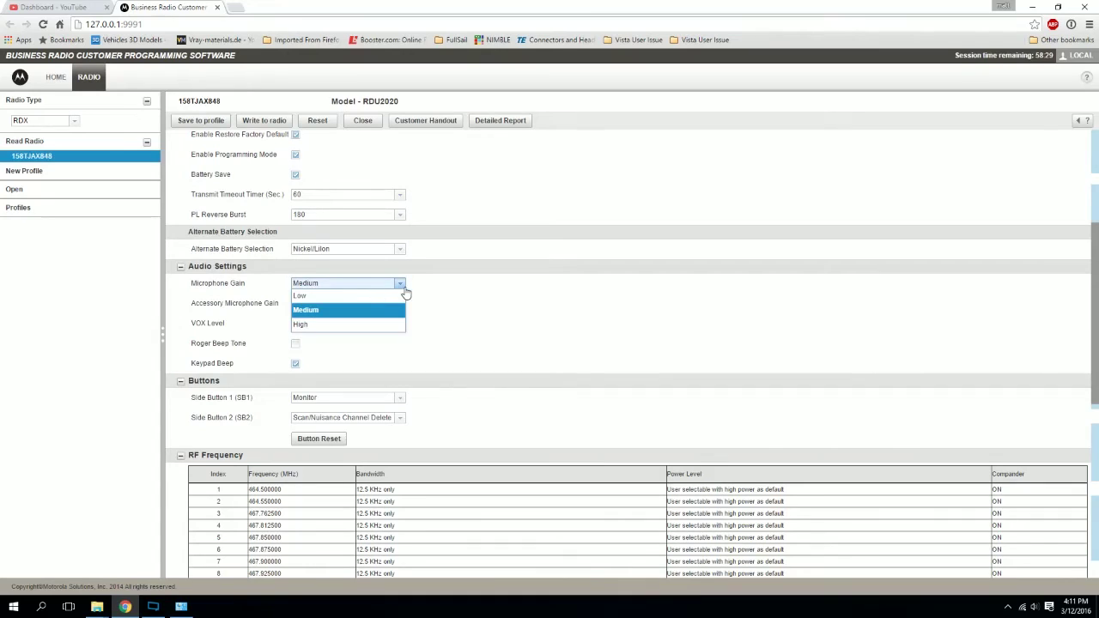
left_click(479, 292)
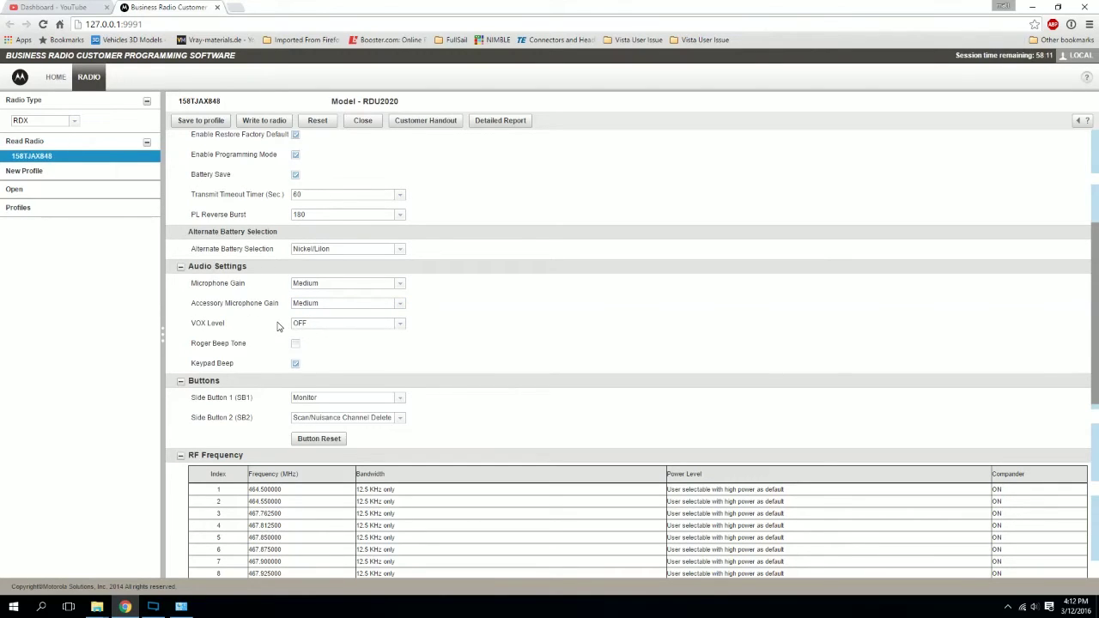
Step: Check the VOX Level options and enable Roger Beep Tone in the audio settings
left_click(319, 326)
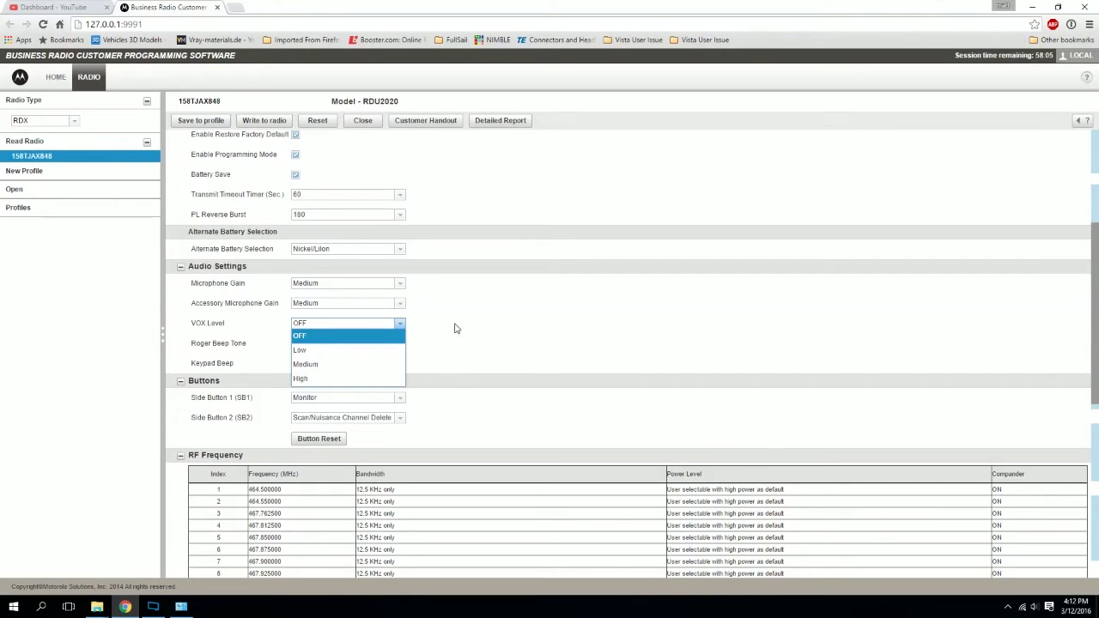
left_click(439, 350)
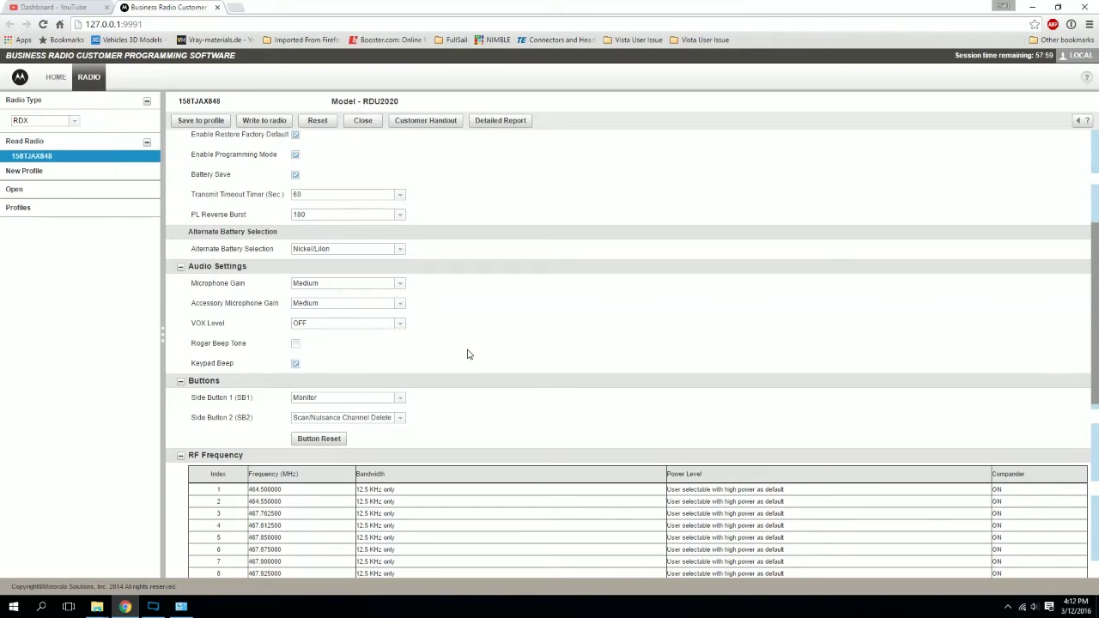
left_click(296, 345)
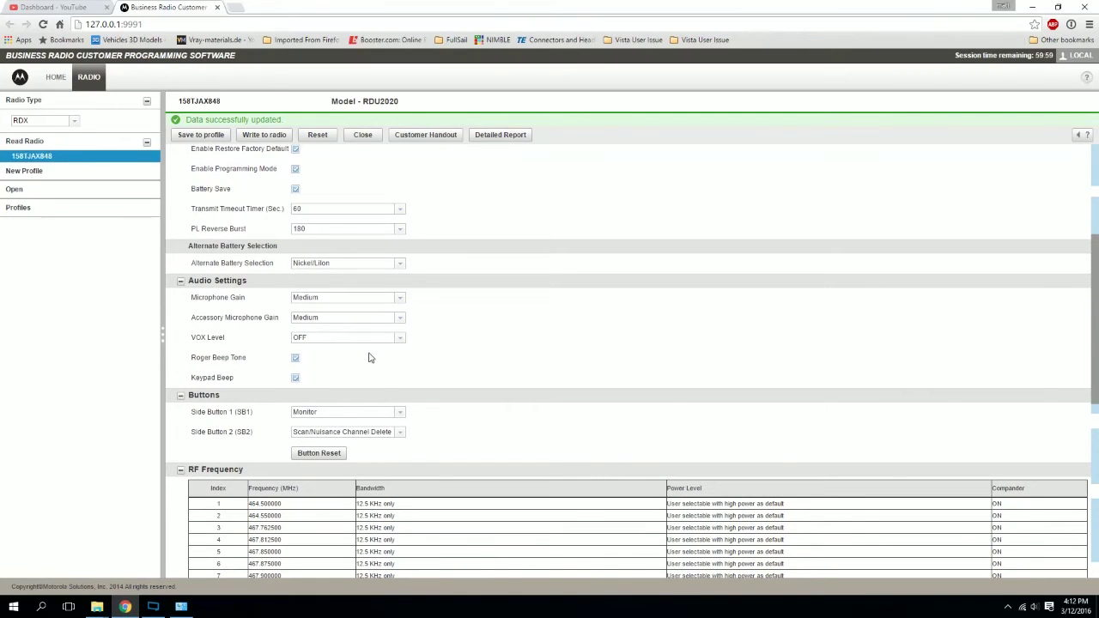
Step: Review the functions that can be assigned to Side Button 1 and Side Button 2
scroll(406, 406, "down", 1)
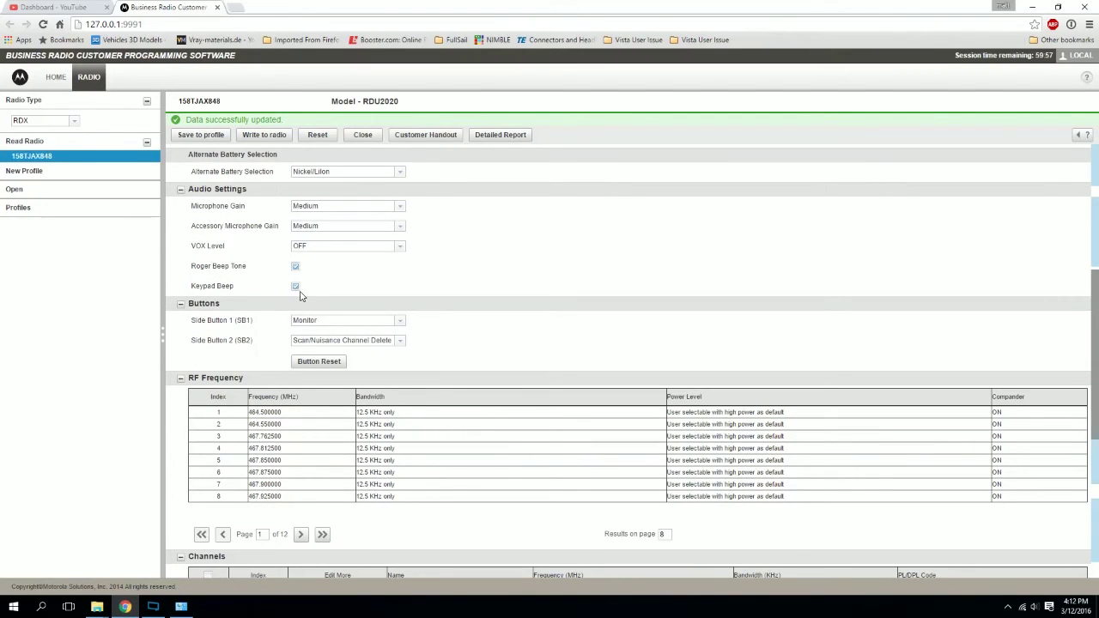
scroll(485, 287, "down", 2)
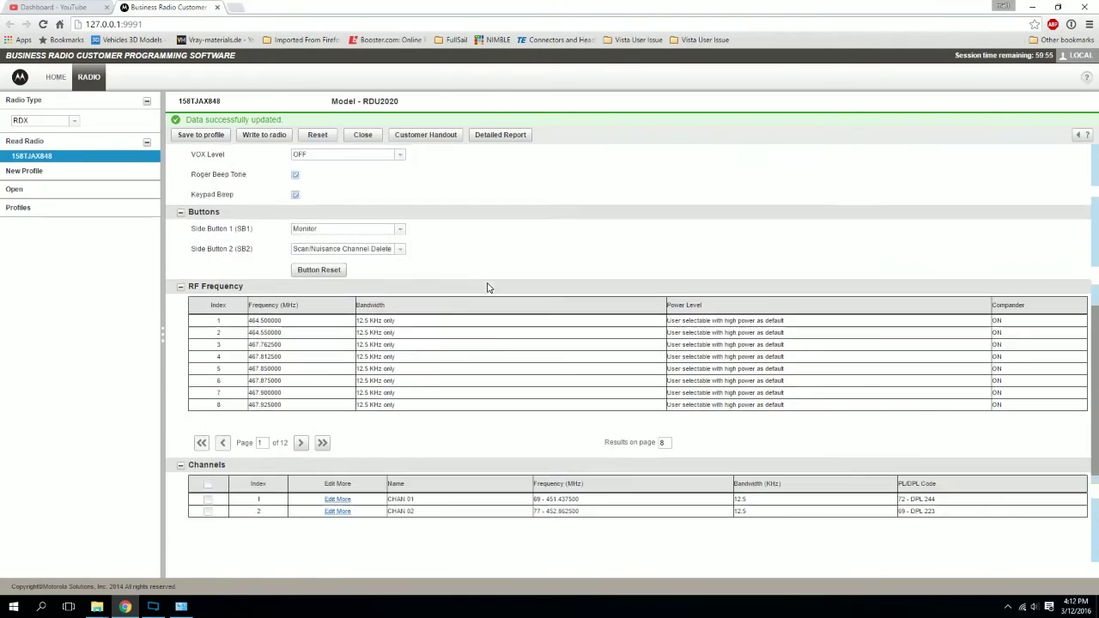
scroll(486, 287, "up", 1)
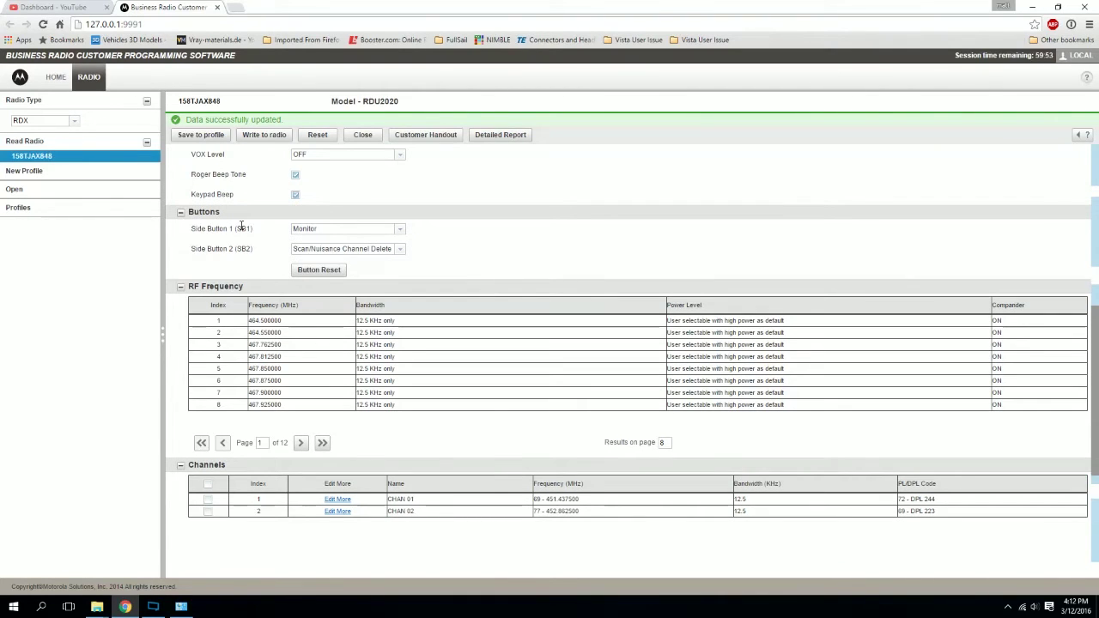
left_click(349, 234)
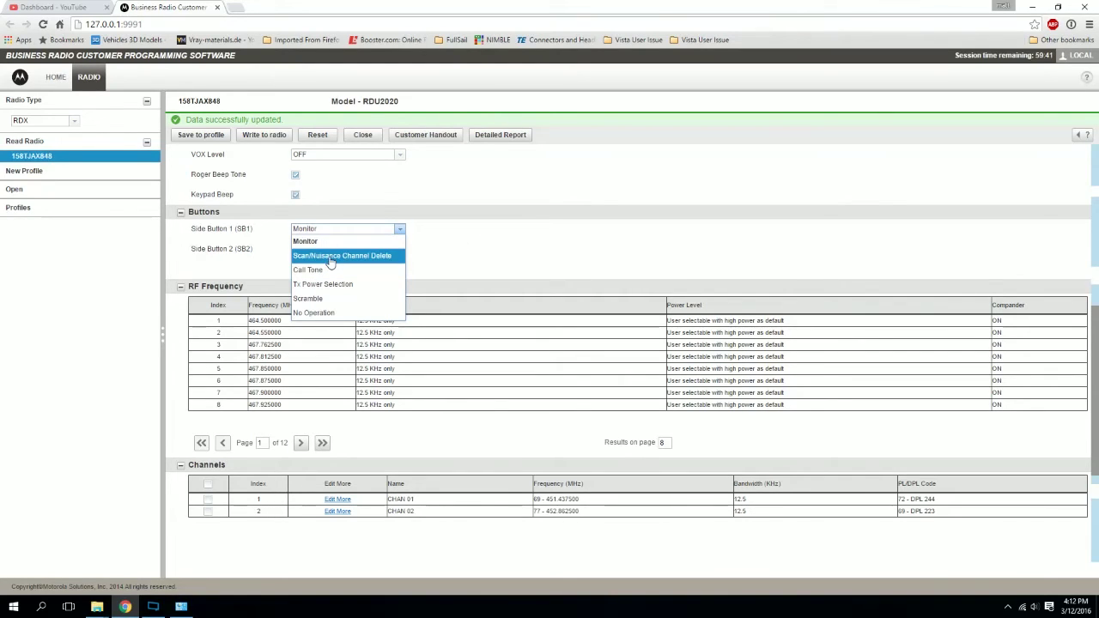
left_click(408, 296)
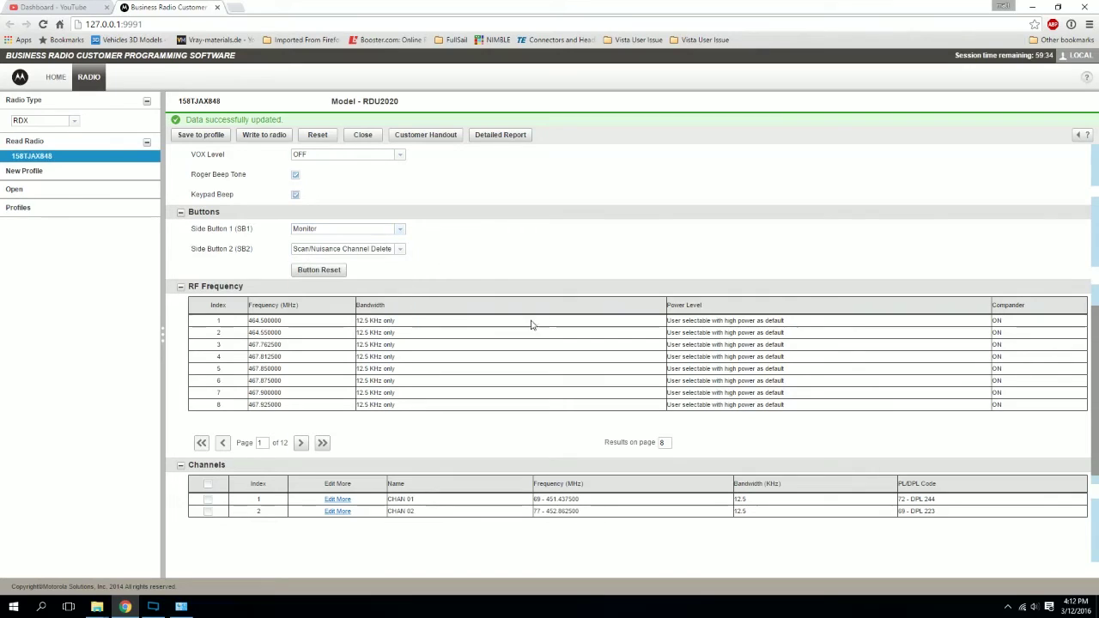
left_click(347, 248)
left_click(348, 252)
Step: Examine the RF Frequency table, the Channels table and the Scan List of the radio
scroll(228, 323, "down", 3)
scroll(223, 309, "up", 3)
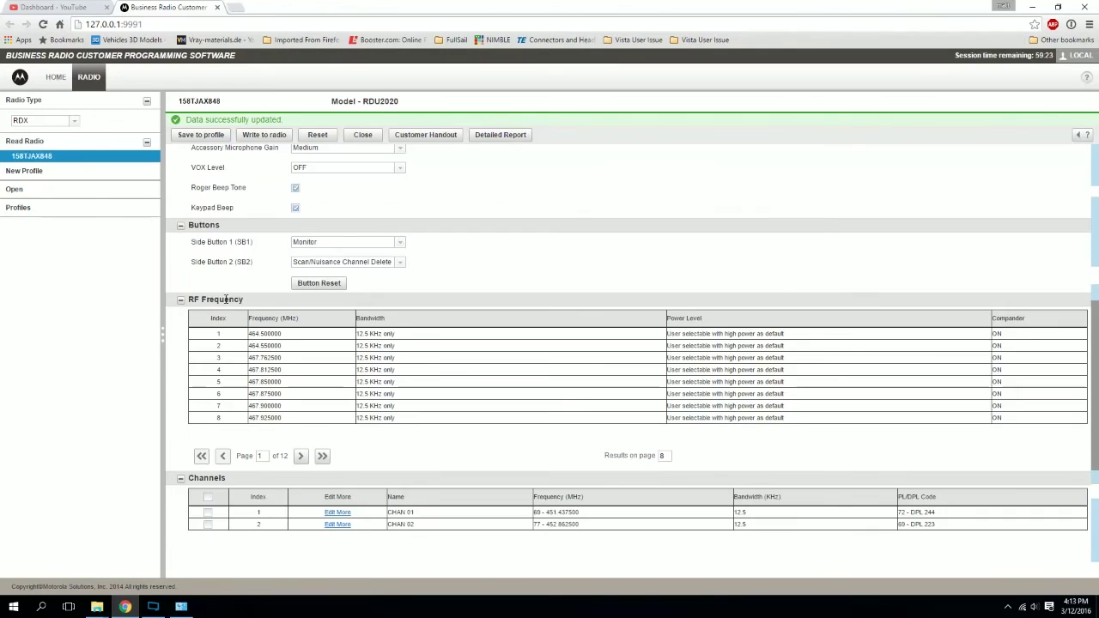
scroll(218, 292, "down", 1)
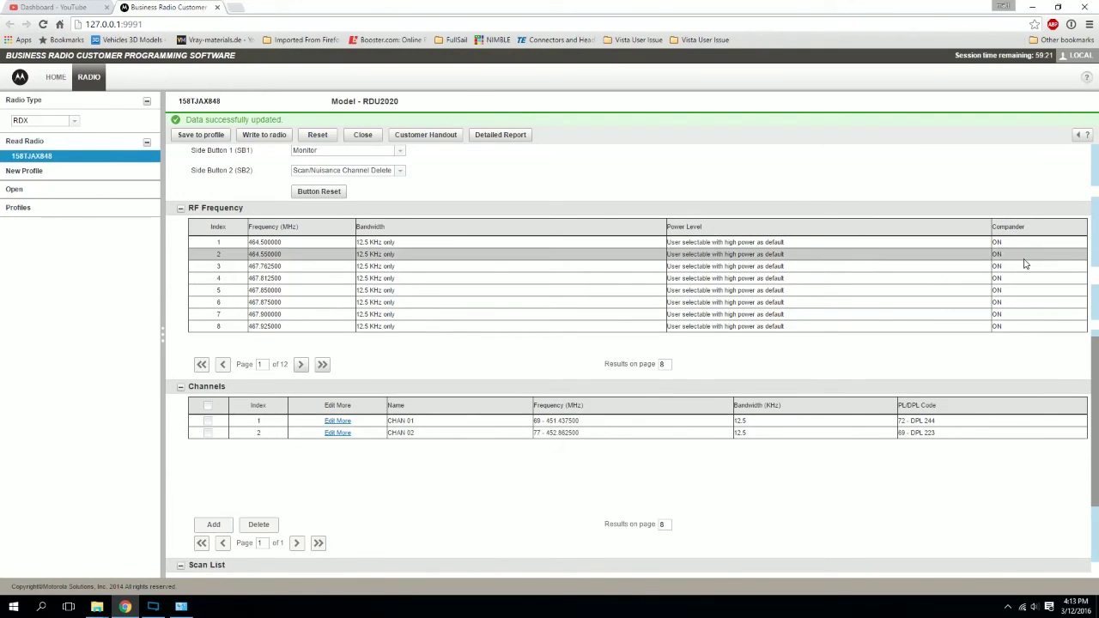
scroll(1086, 289, "up", 5)
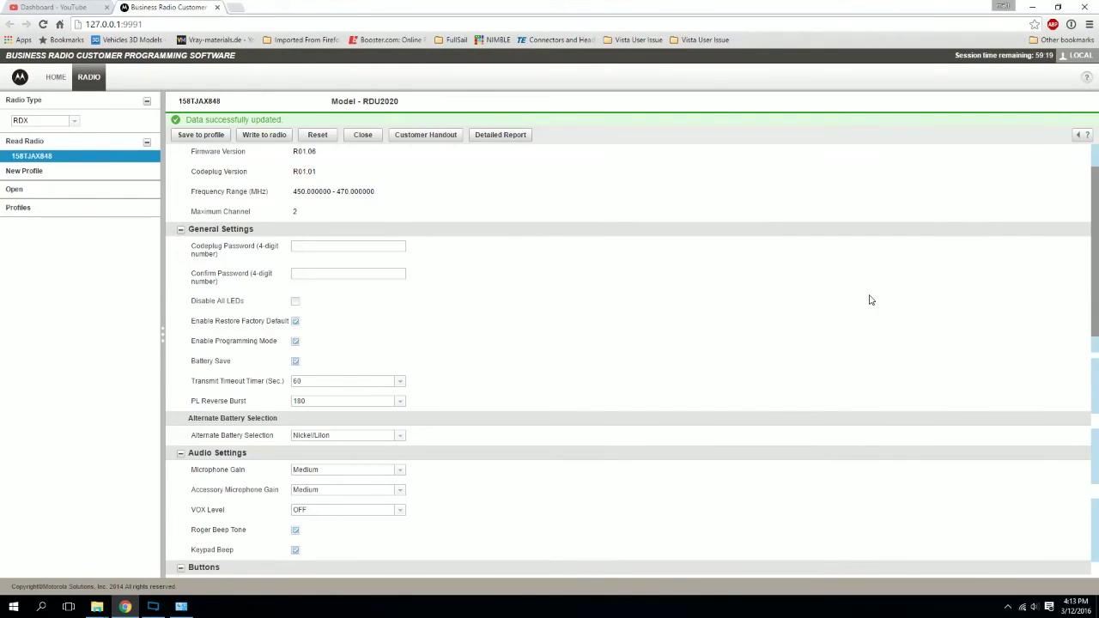
scroll(767, 311, "down", 5)
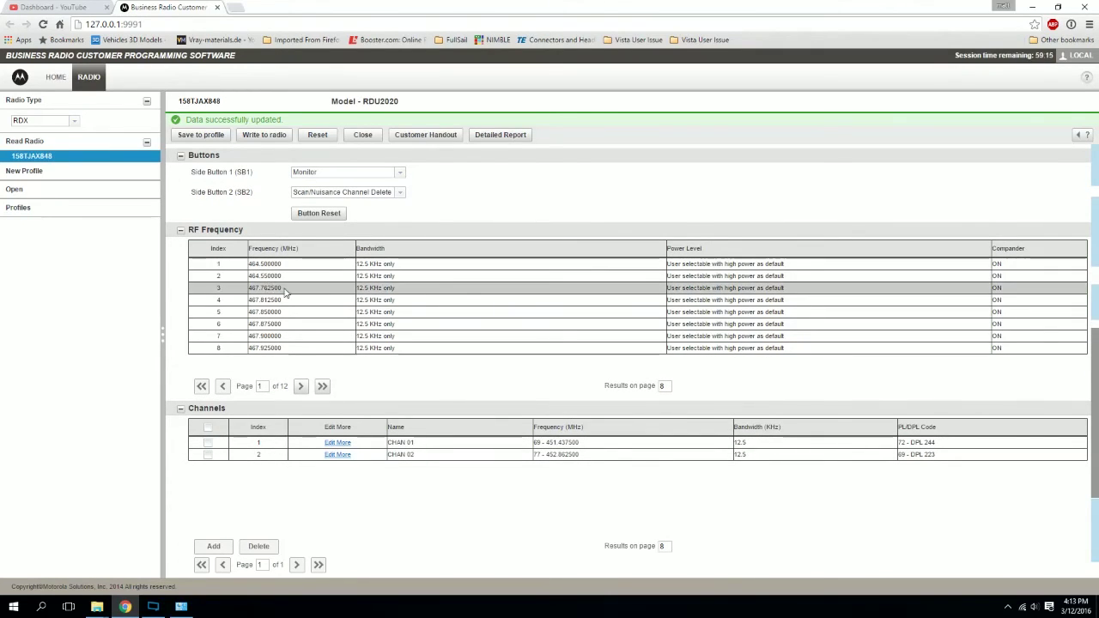
scroll(348, 320, "down", 1)
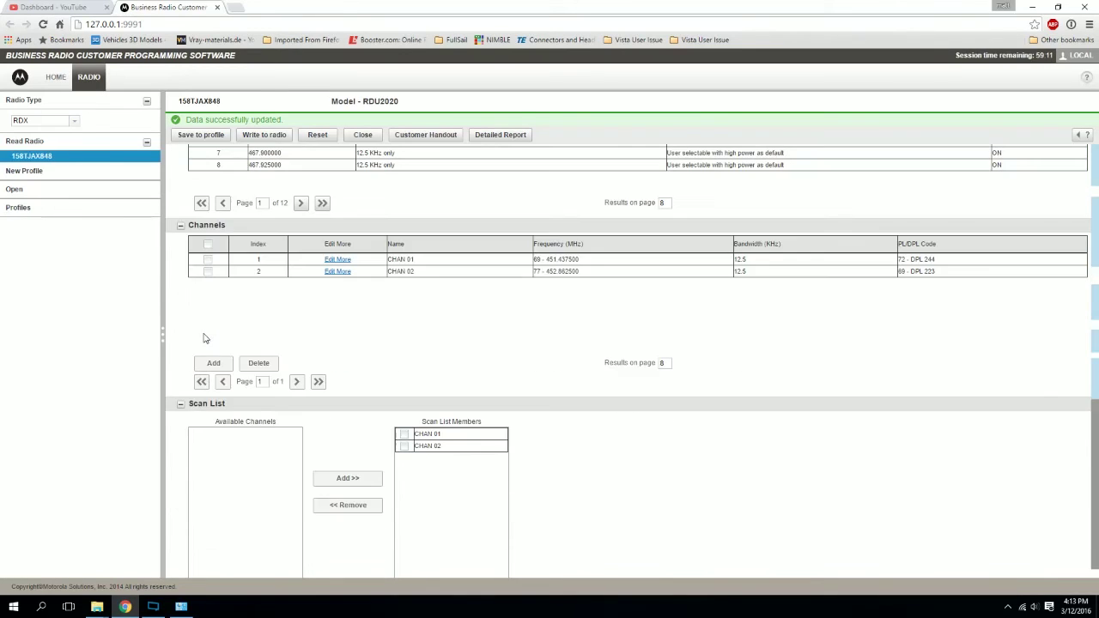
scroll(203, 338, "down", 1)
scroll(258, 331, "up", 1)
Step: Open the detailed settings of CHAN 01 and browse its available frequencies without changing the selection
left_click(339, 306)
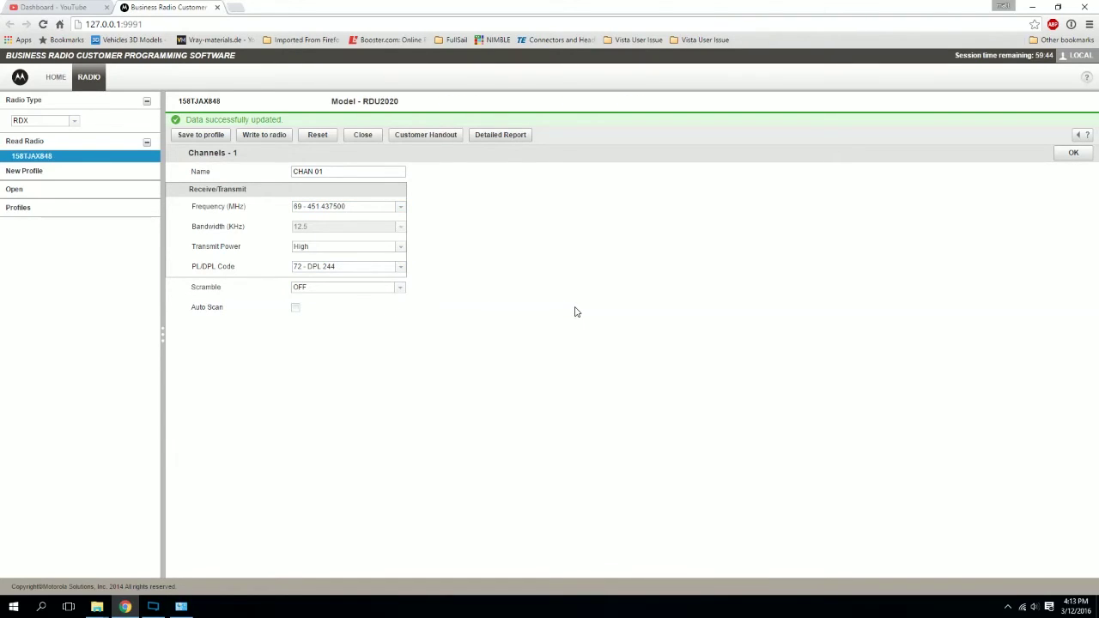
left_click(296, 211)
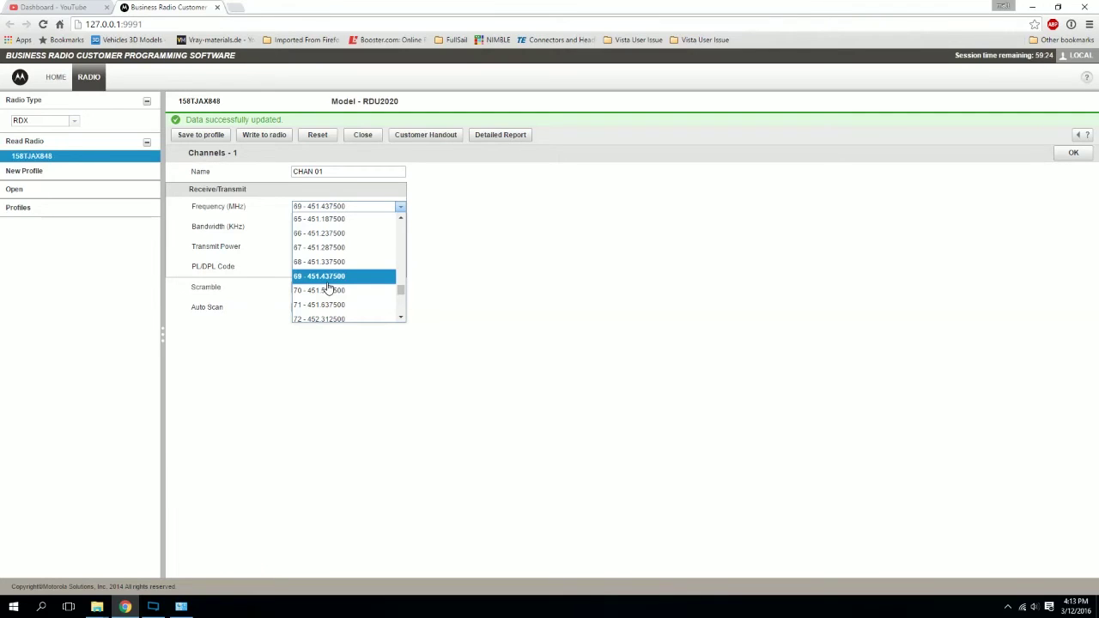
scroll(336, 275, "up", 2)
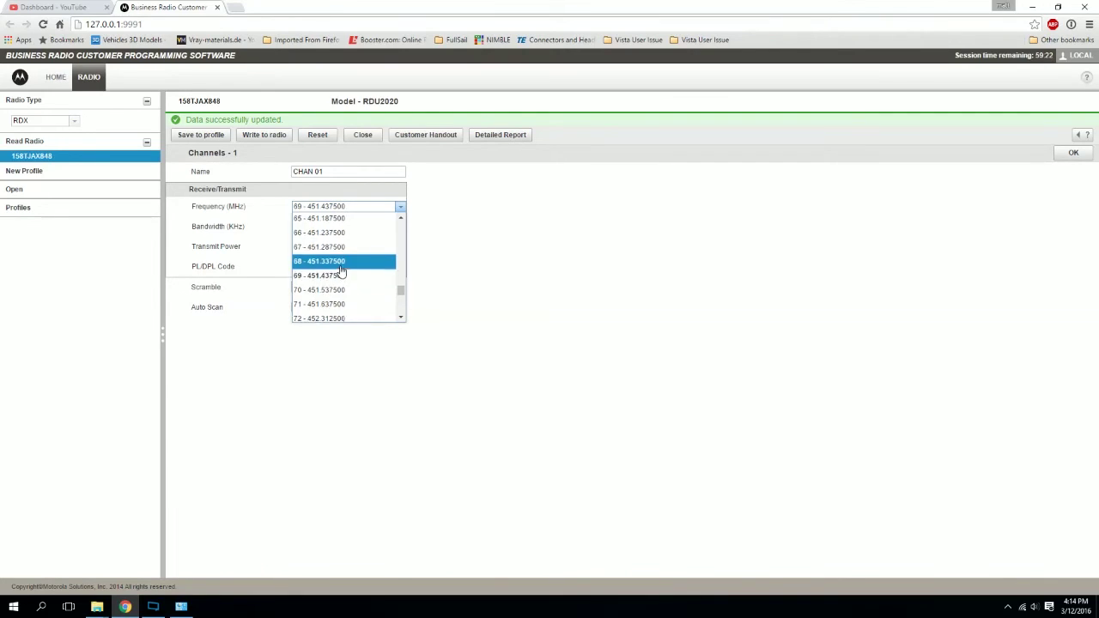
scroll(337, 275, "up", 3)
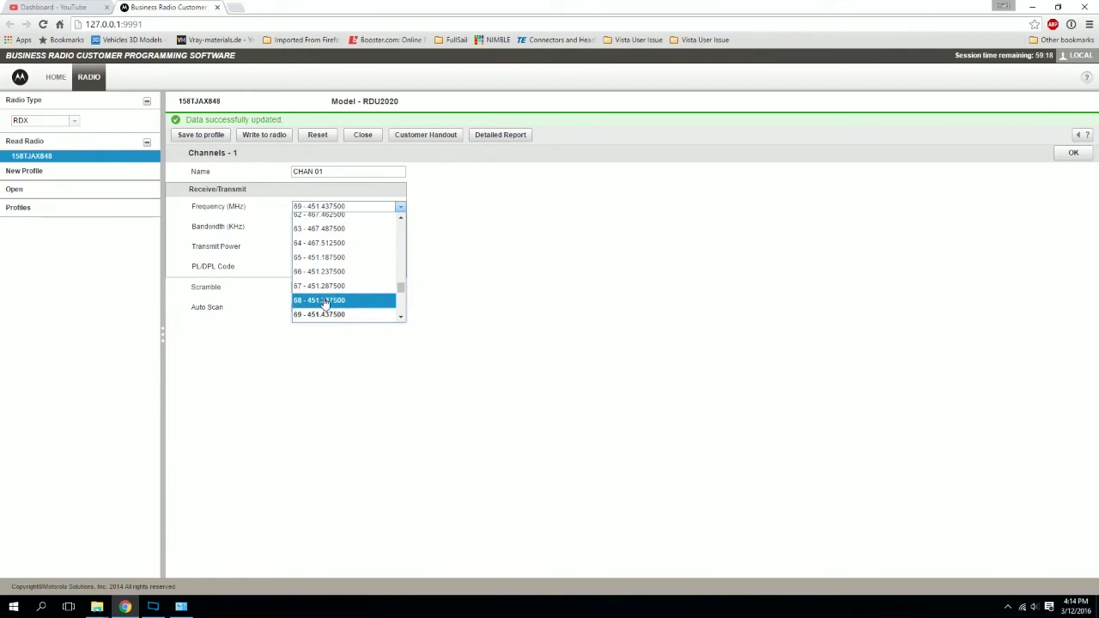
scroll(330, 314, "down", 3)
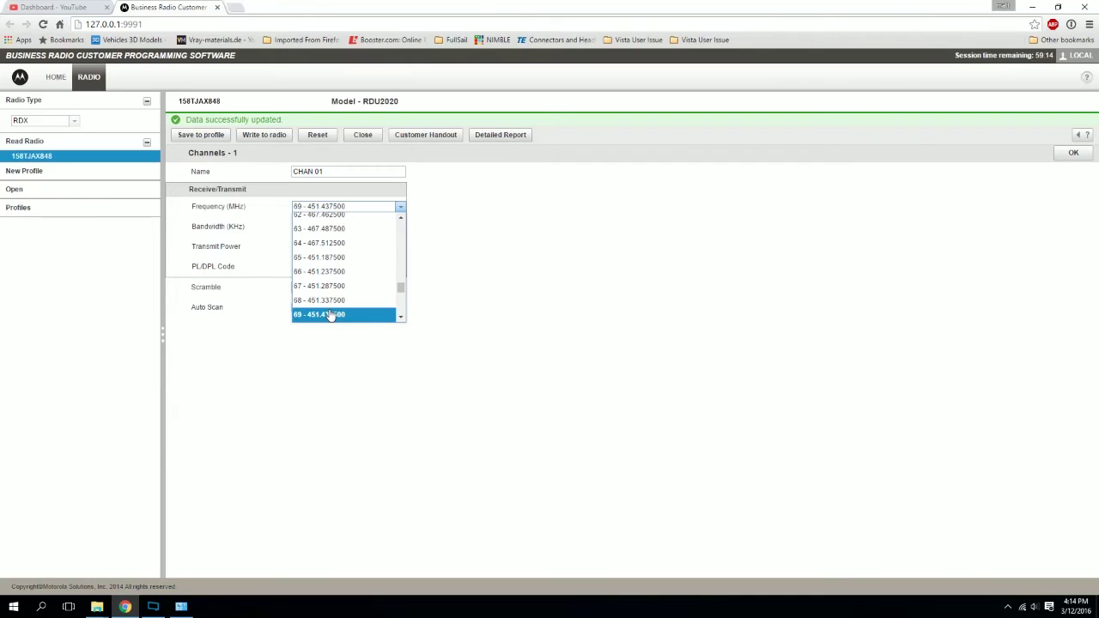
left_click(549, 274)
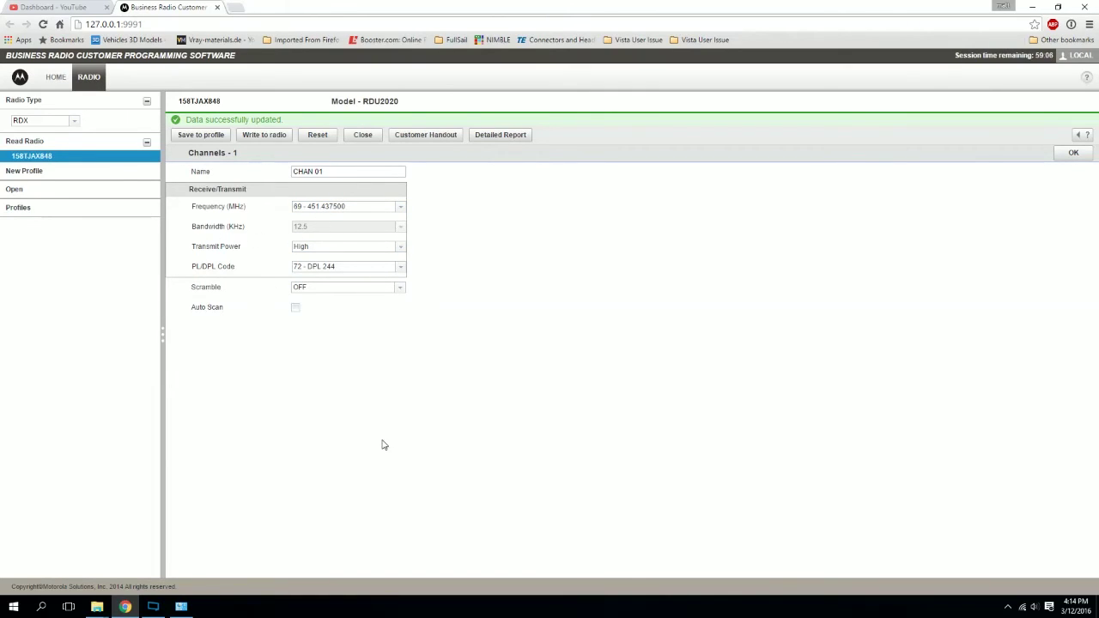
Step: Keep CHAN 01's Transmit Power at High and review its PL/DPL Code and Scramble options
left_click(343, 246)
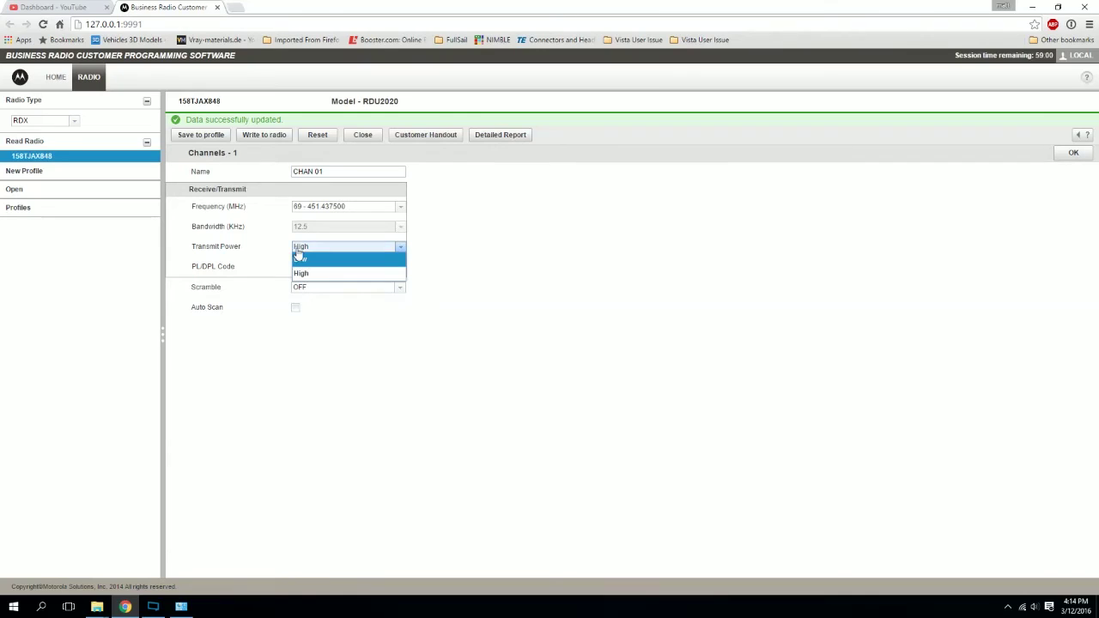
left_click(344, 273)
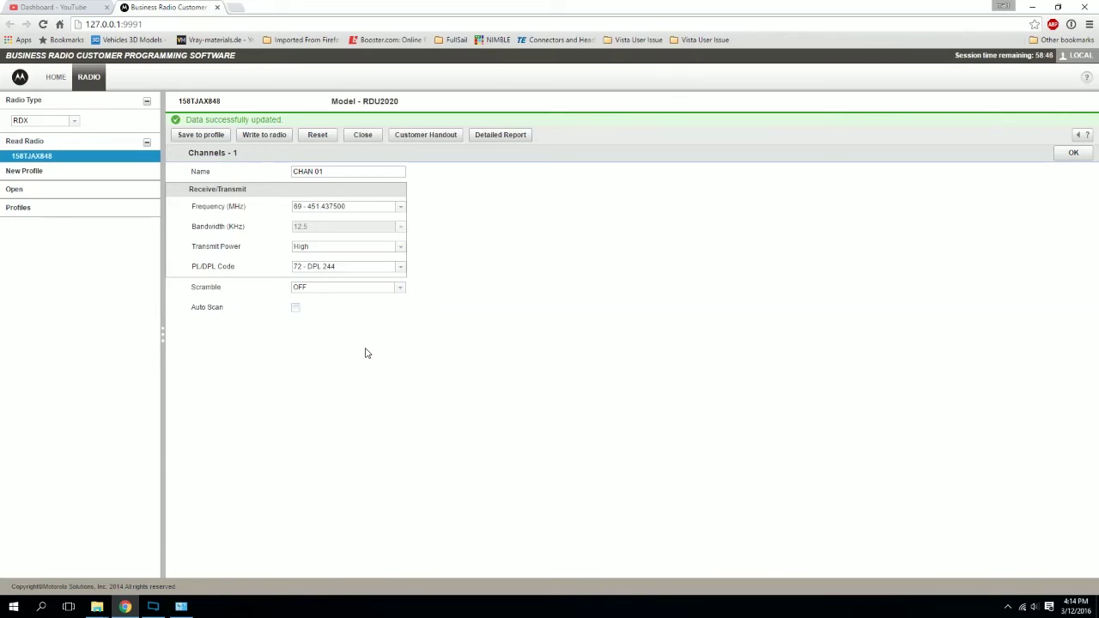
left_click(310, 271)
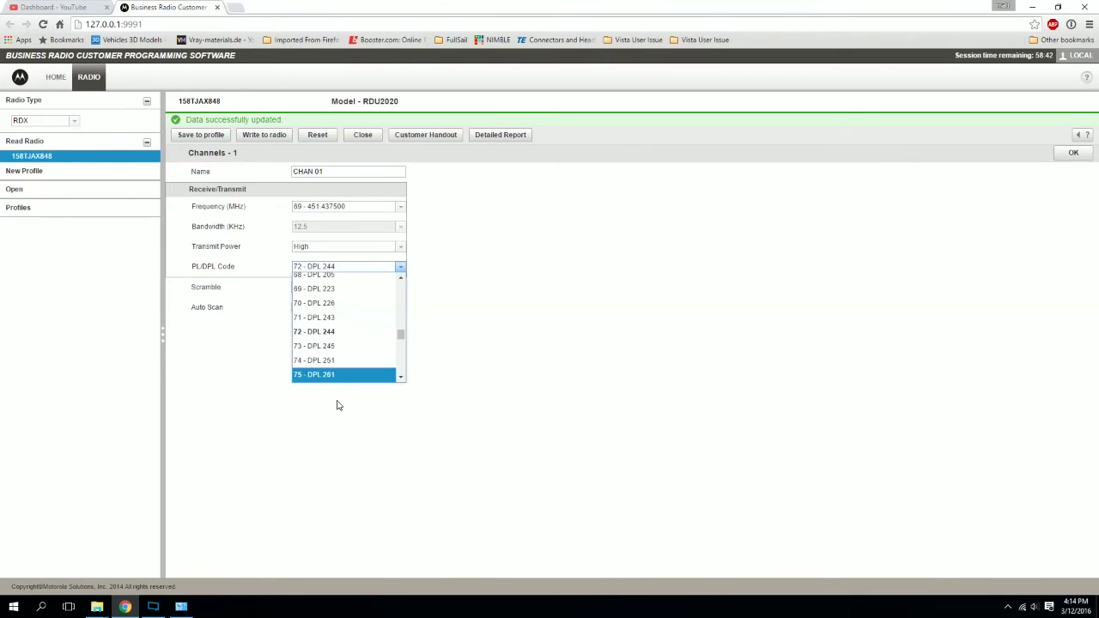
left_click(287, 291)
left_click(314, 290)
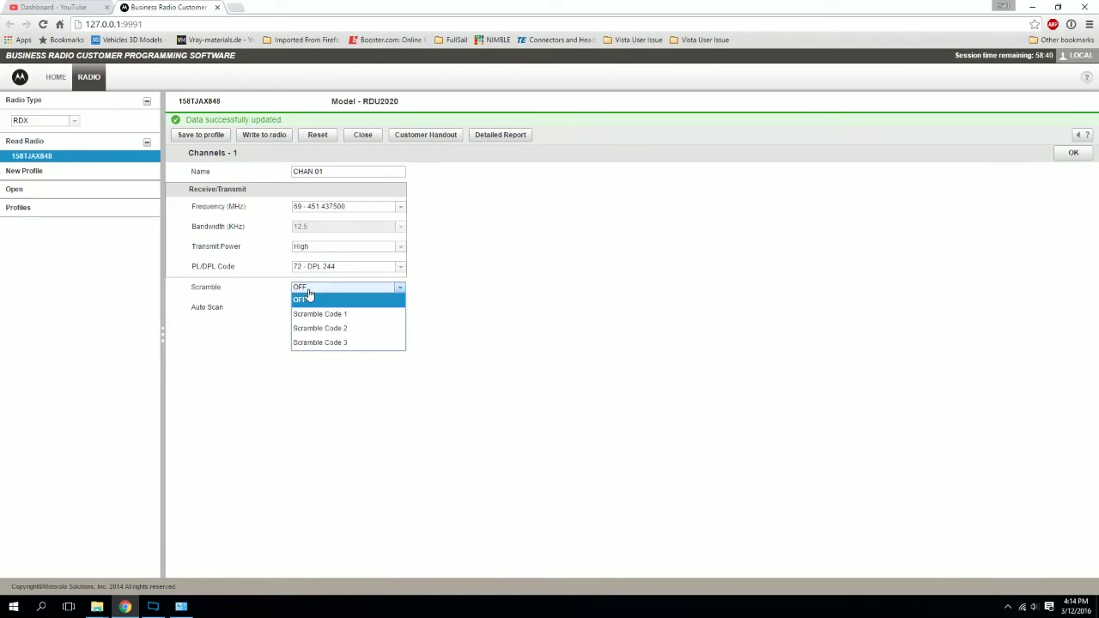
left_click(496, 297)
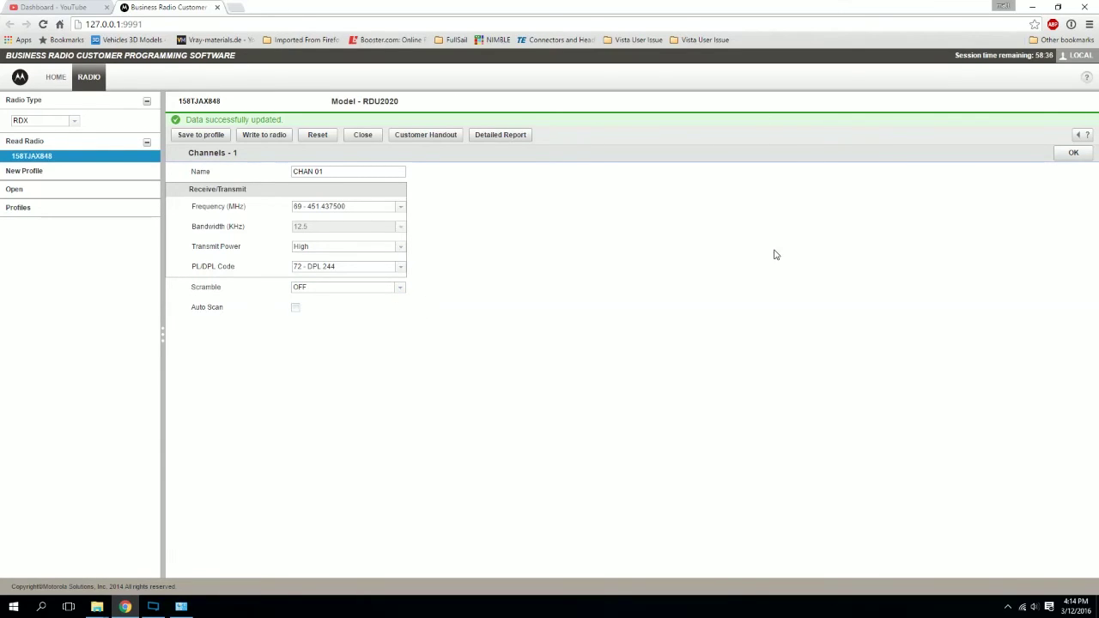
Step: Write the current configuration to the radio and dismiss the completion message
left_click(266, 135)
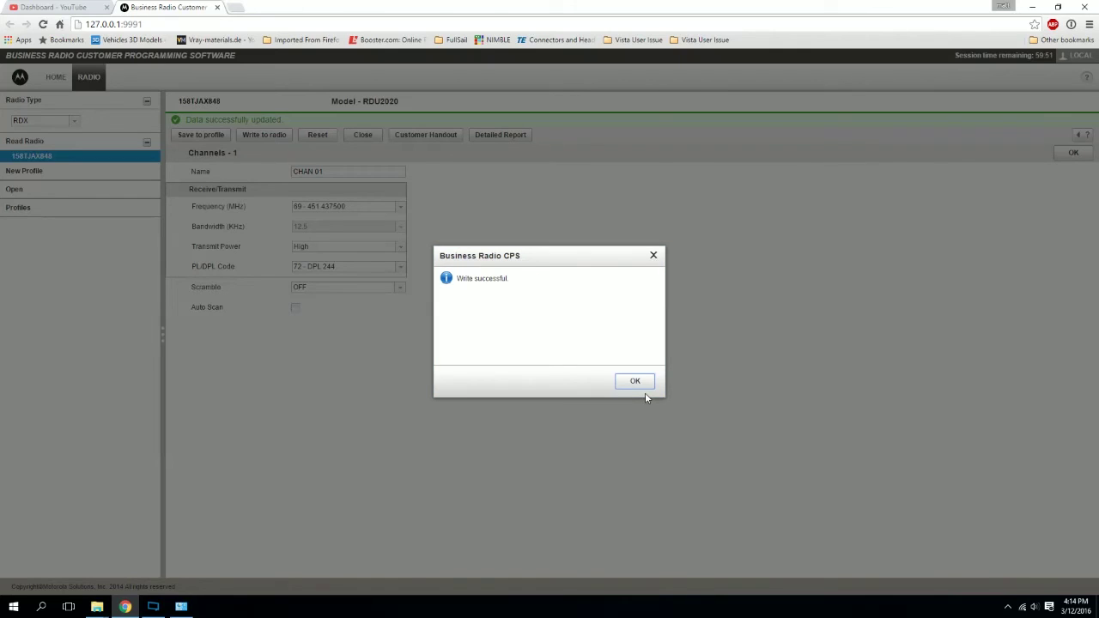
left_click(635, 382)
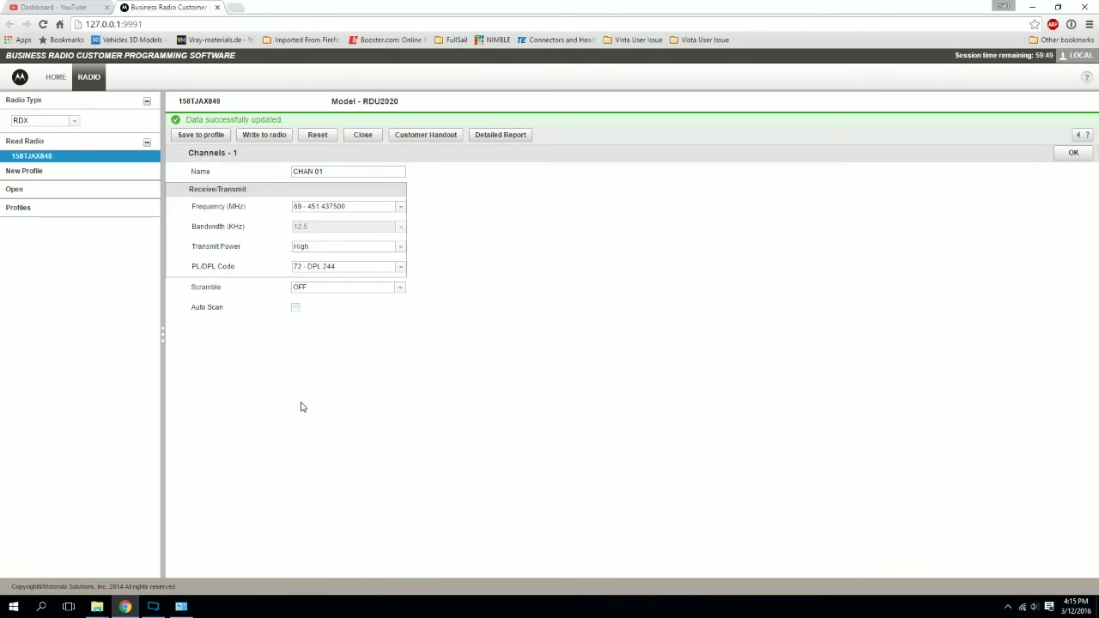
Step: Close CHAN 01's detailed settings, then open and review CHAN 02's detailed settings and return to the Channels table
left_click(1076, 155)
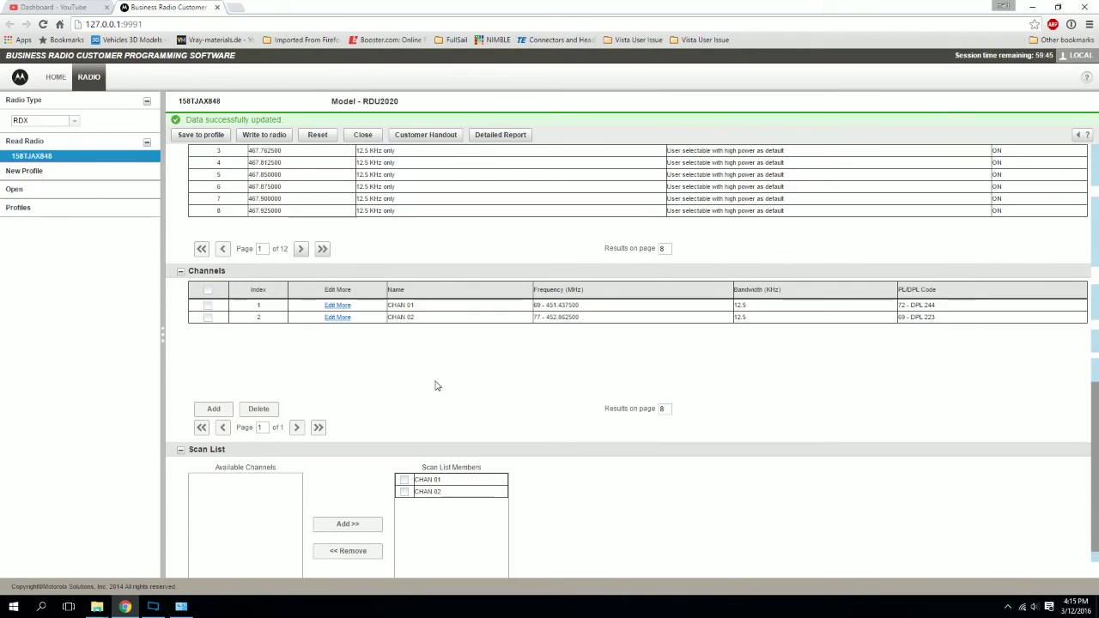
left_click(338, 320)
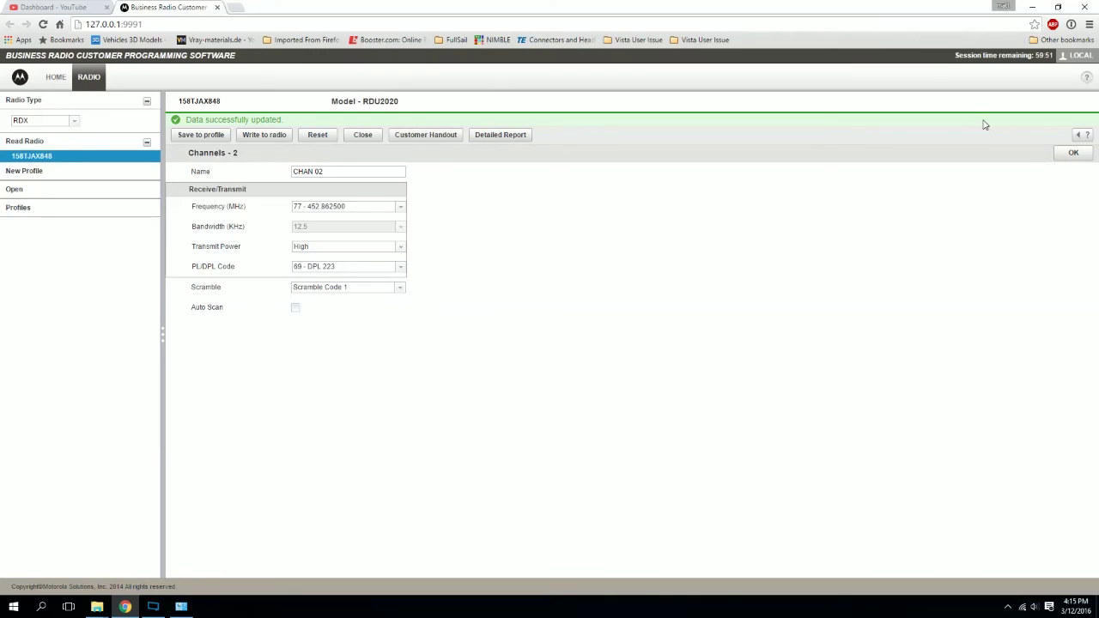
left_click(1071, 156)
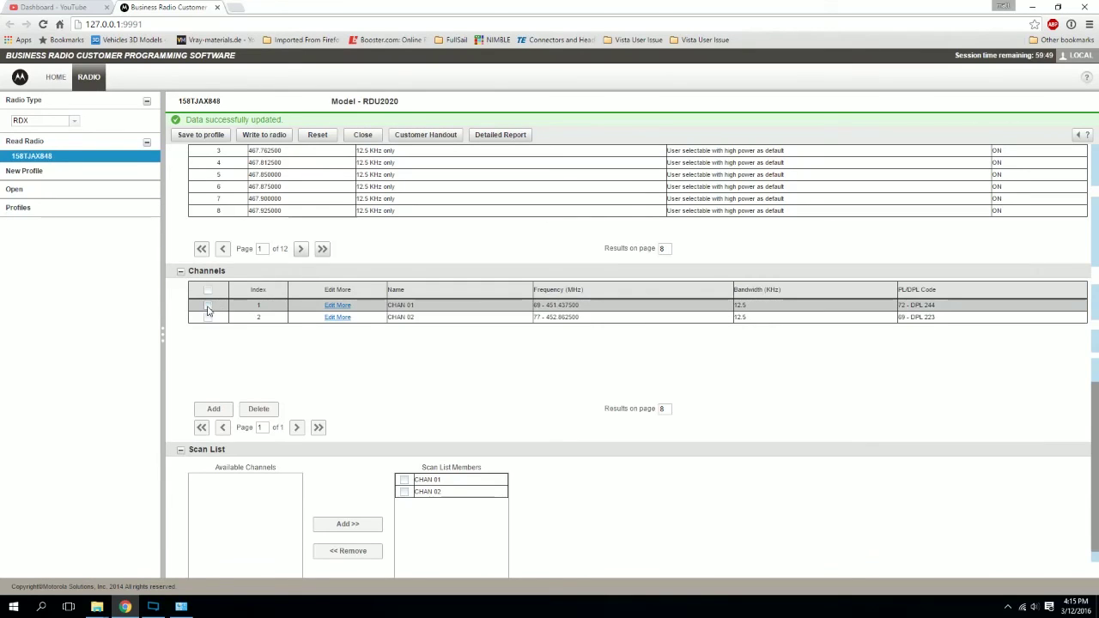
Step: Select both CHAN 01 and CHAN 02 in the Channels table and review the surrounding radio settings
left_click(207, 305)
left_click(209, 317)
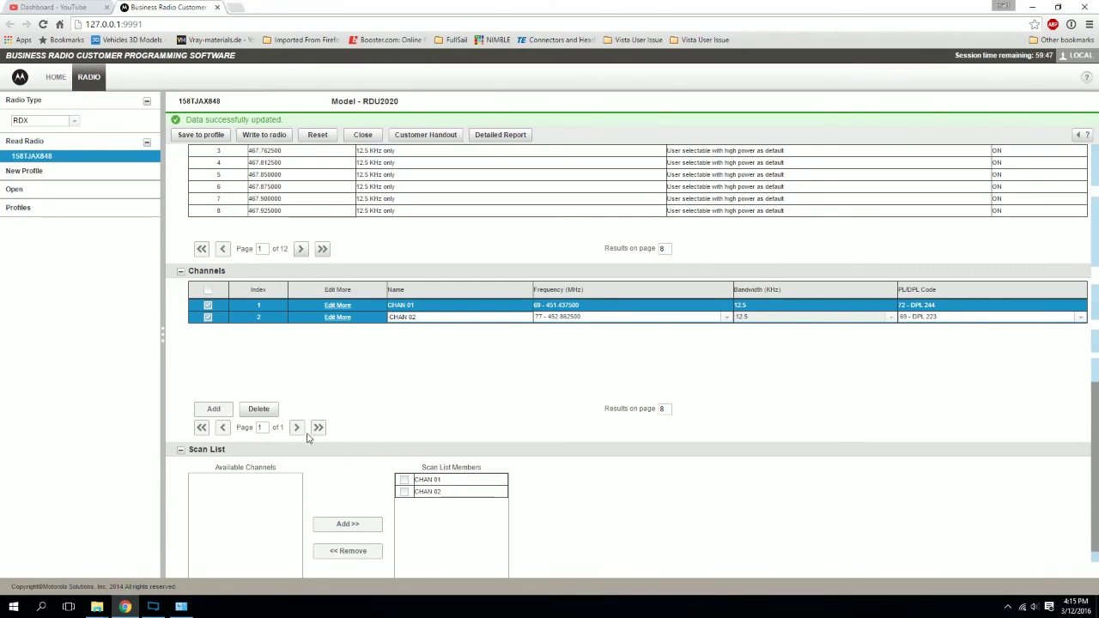
left_click(489, 357)
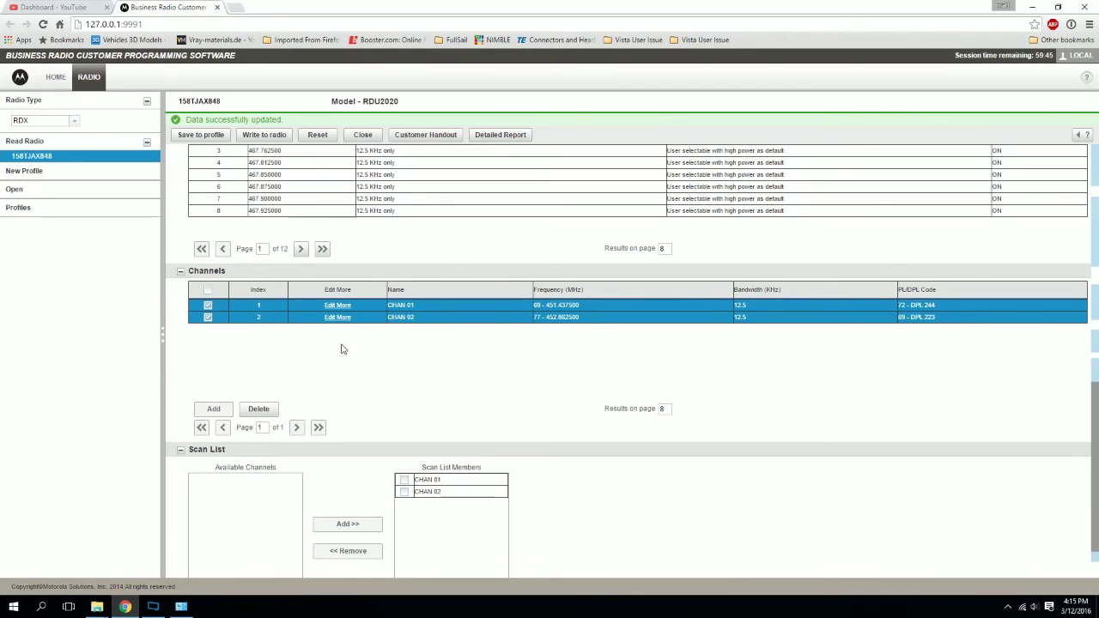
scroll(341, 361, "down", 1)
scroll(340, 361, "up", 4)
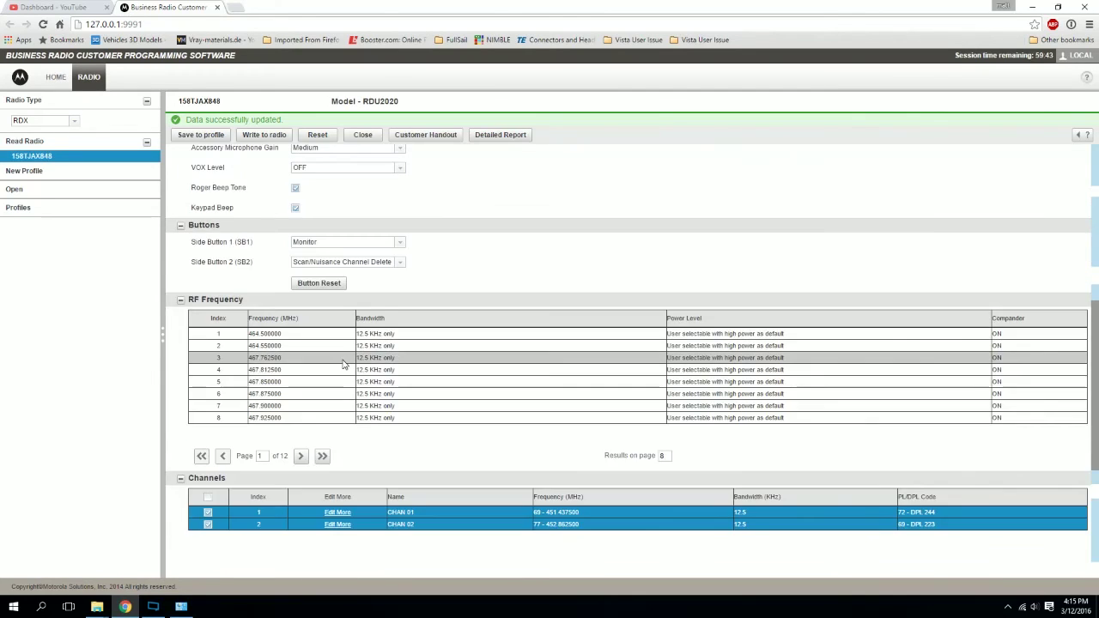
scroll(341, 361, "down", 3)
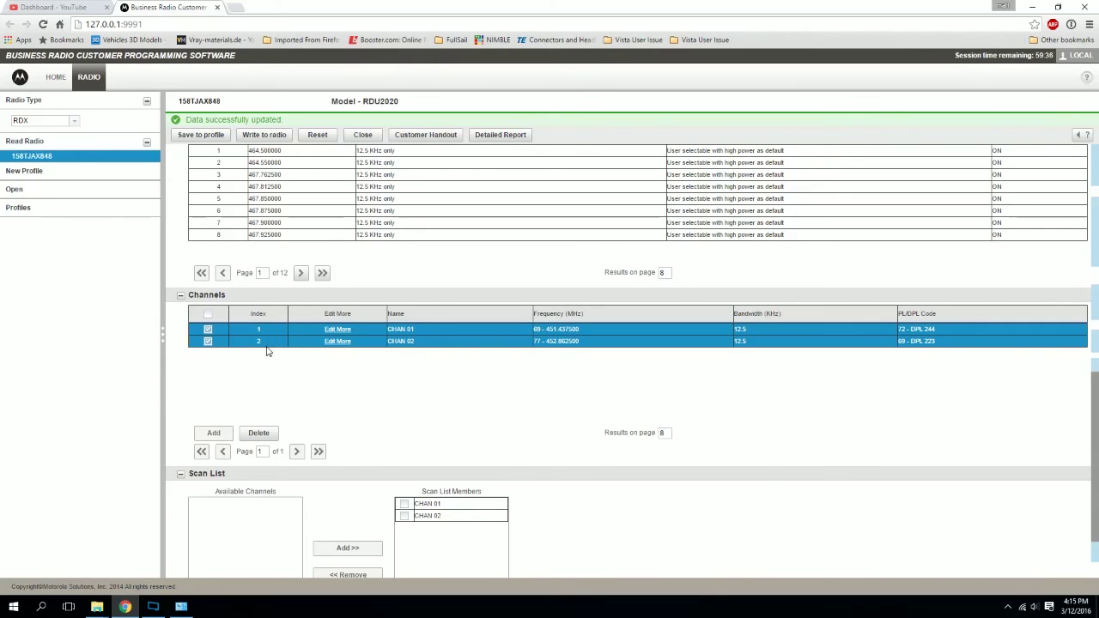
Step: Open CHAN 01's detailed settings and save the radio configuration as the profile 158TJAX848.wp9
left_click(343, 328)
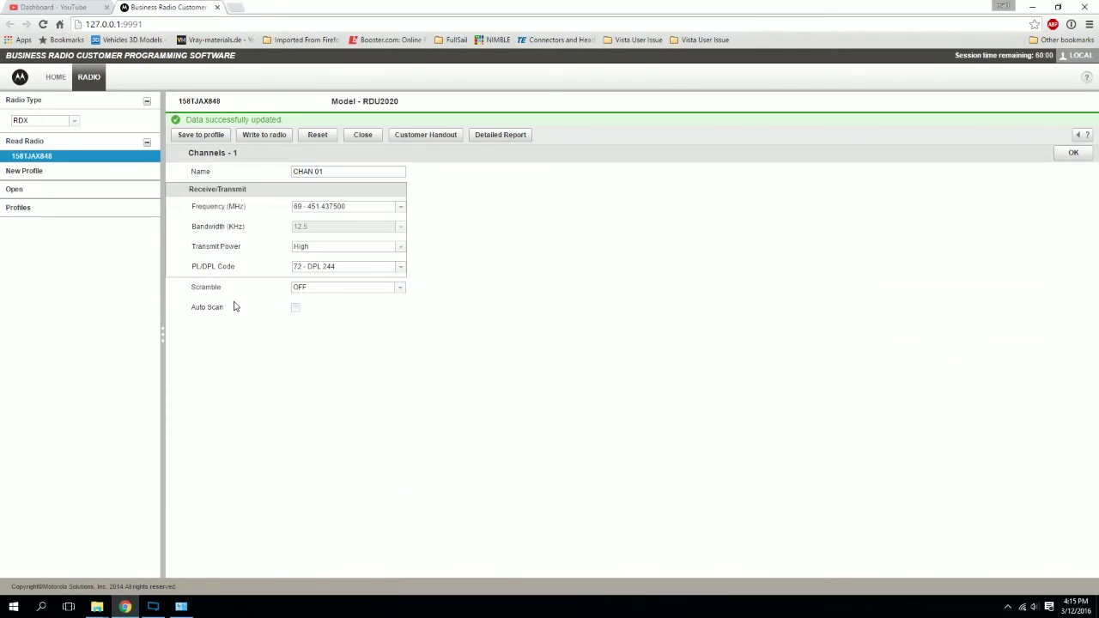
left_click(202, 134)
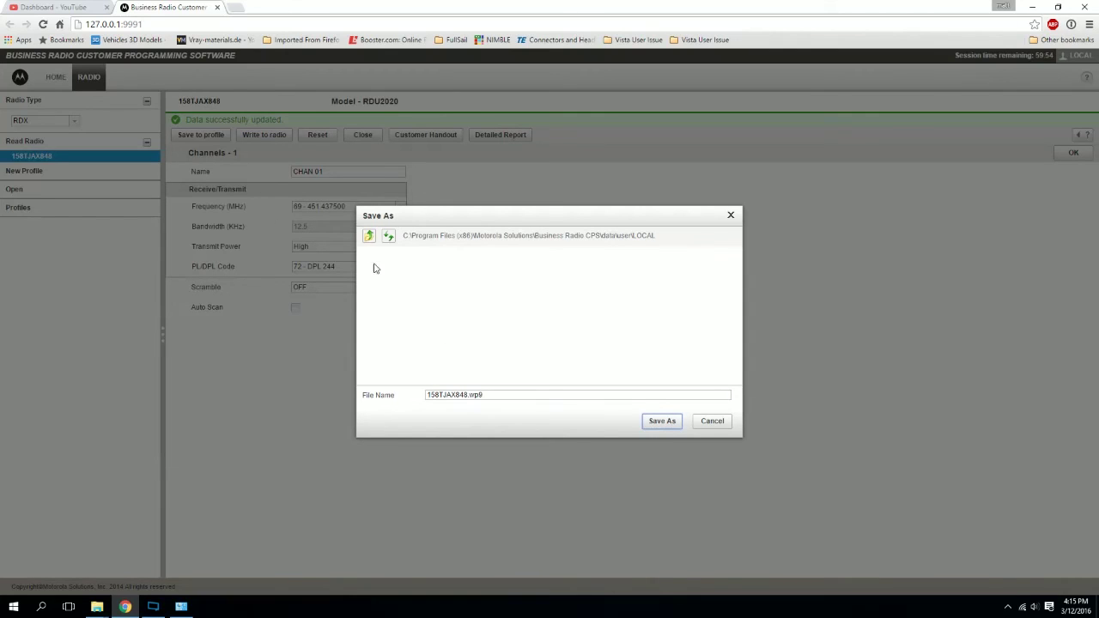
left_click(658, 421)
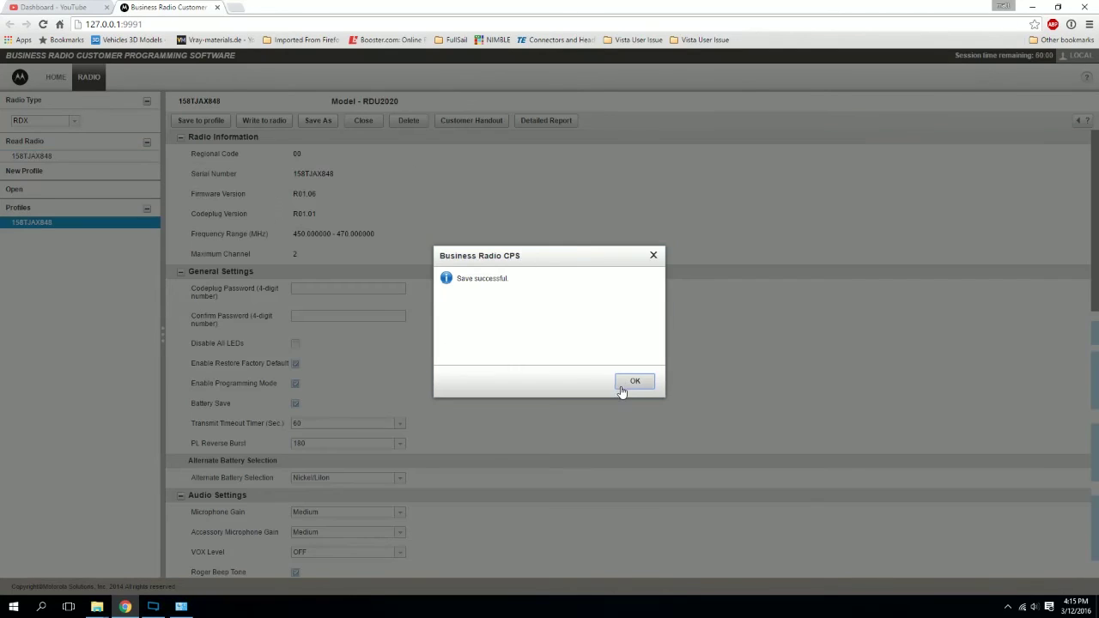
left_click(633, 382)
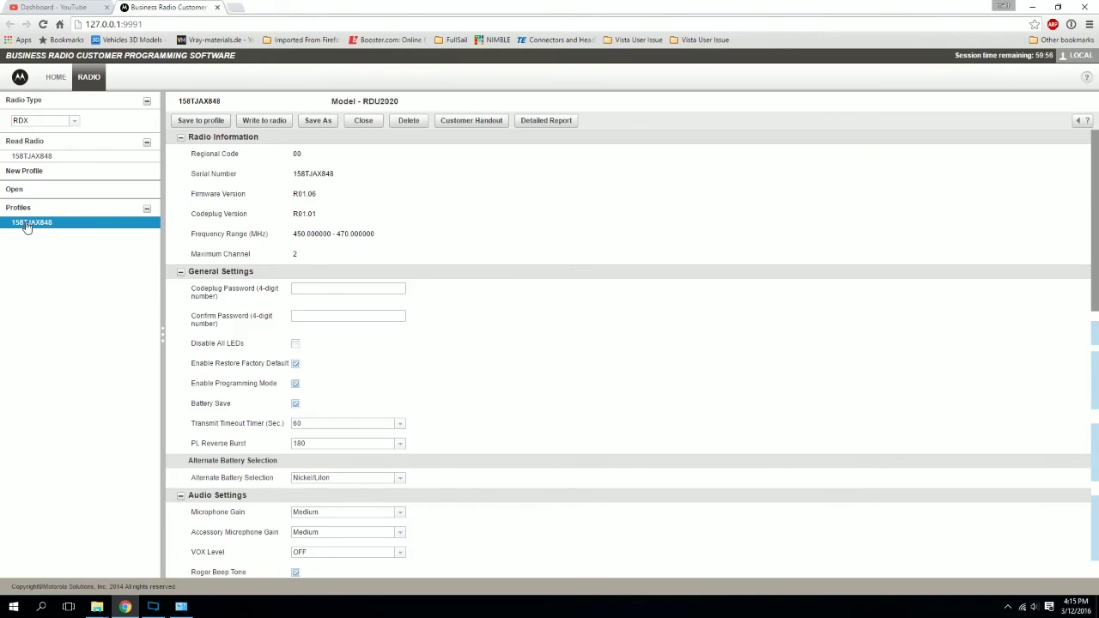
Step: Review the saved profile's radio information and its general, audio, button, RF frequency, channel and scan list settings
scroll(339, 237, "down", 4)
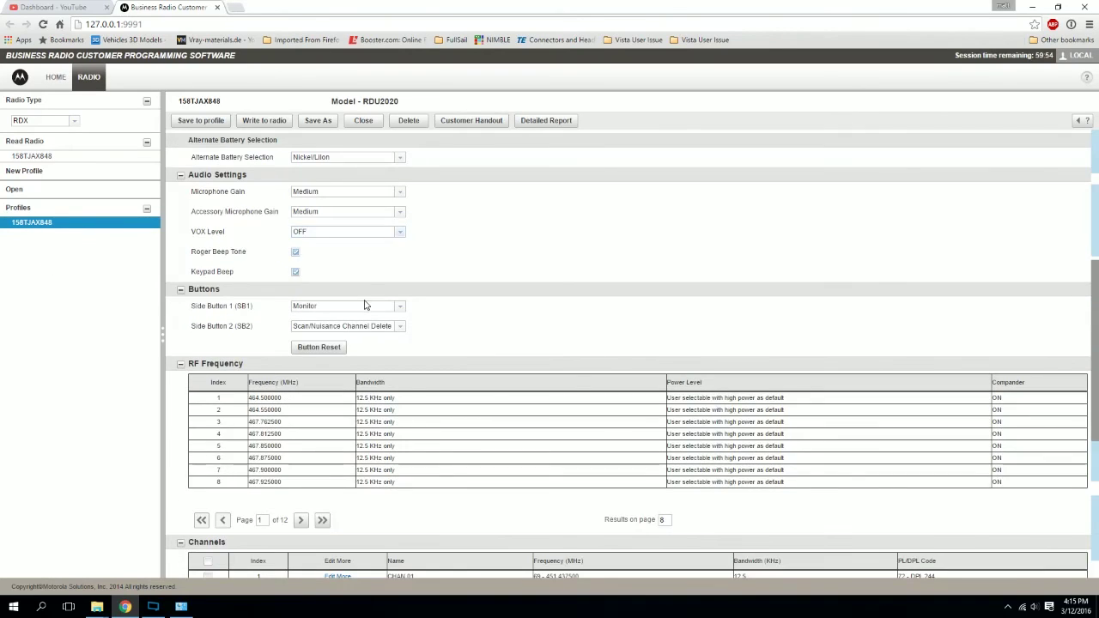
scroll(318, 299, "down", 4)
scroll(318, 302, "up", 4)
scroll(322, 304, "up", 4)
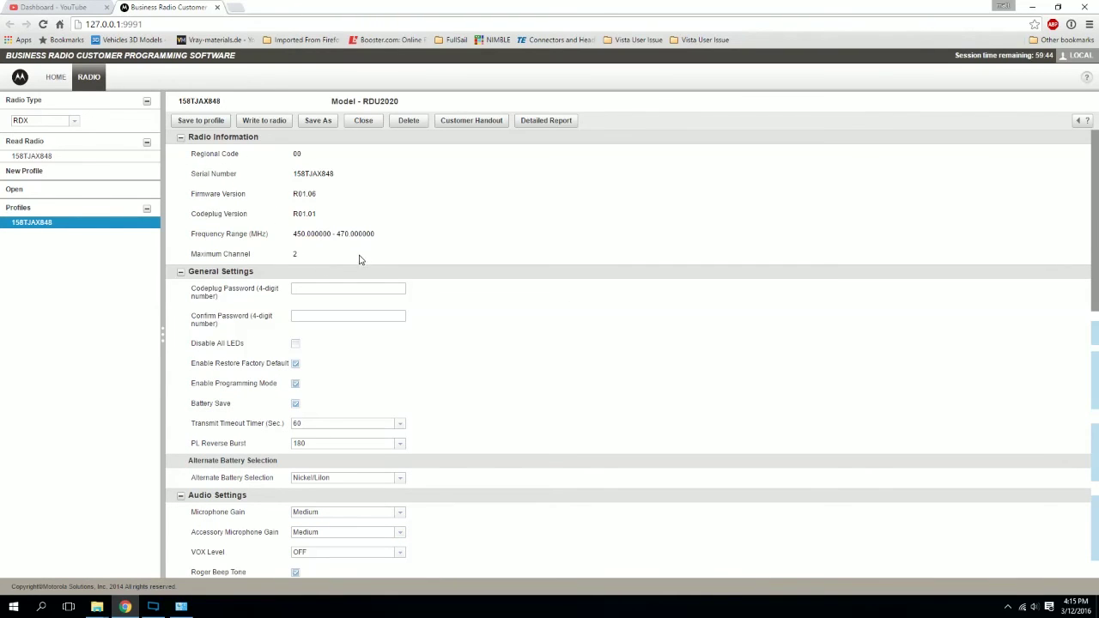
left_click_drag(262, 254, 262, 148)
left_click(275, 211)
left_click_drag(184, 156, 418, 271)
scroll(503, 412, "down", 3)
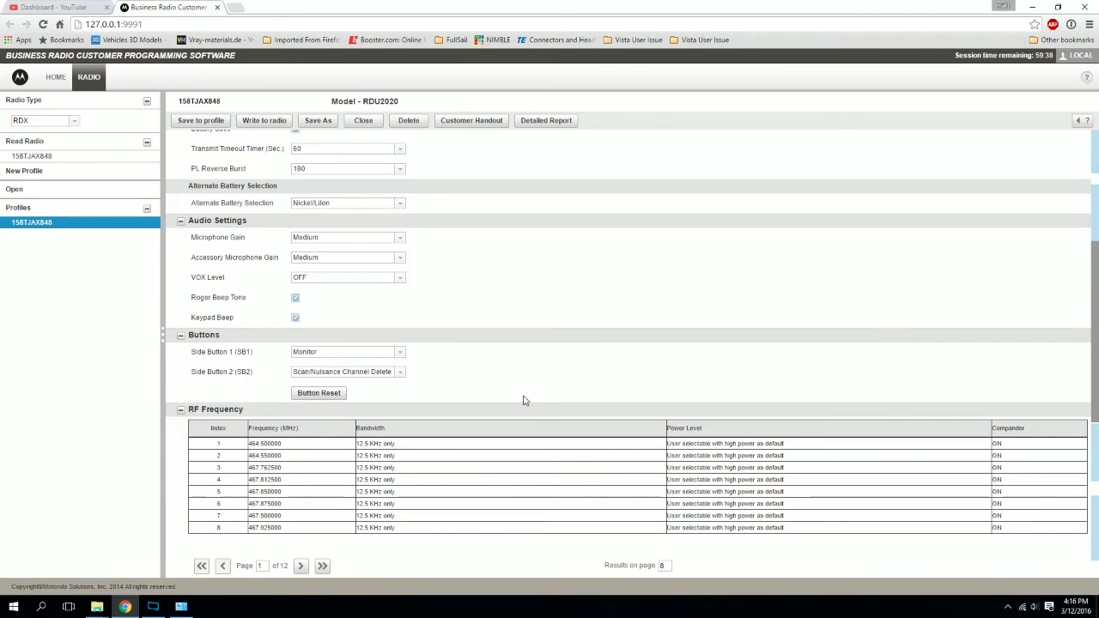
scroll(505, 349, "down", 5)
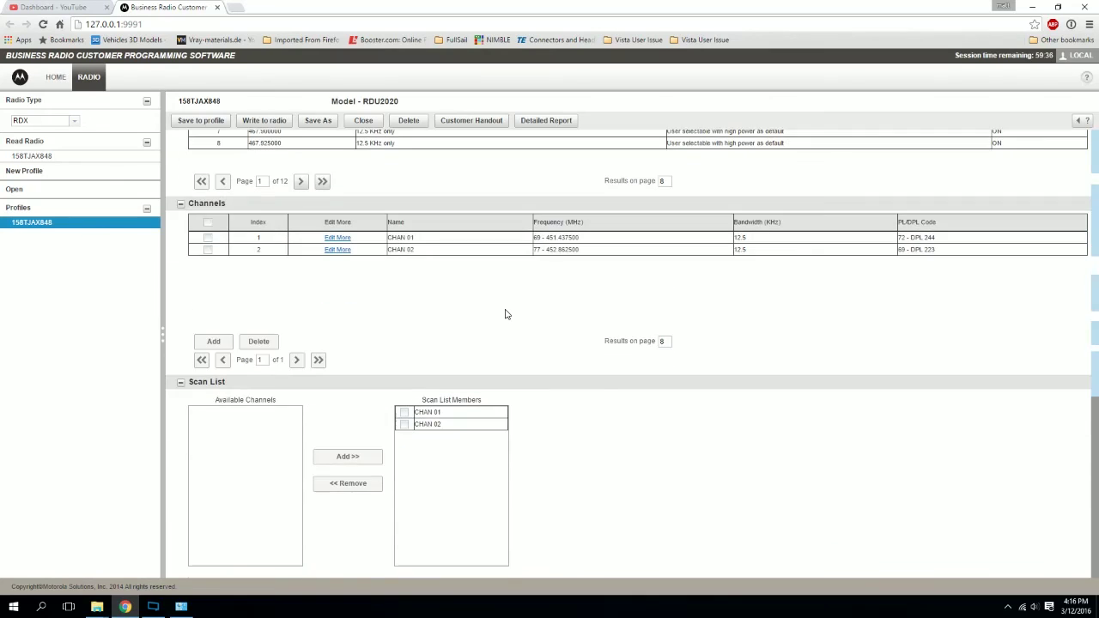
scroll(506, 311, "up", 7)
scroll(513, 300, "up", 1)
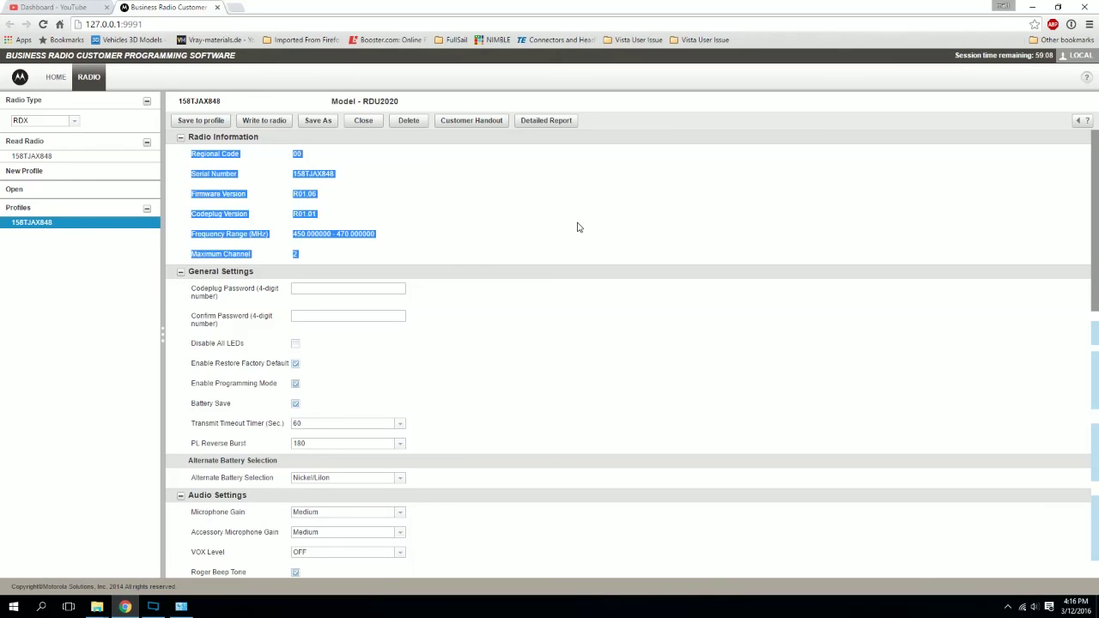
left_click(314, 213)
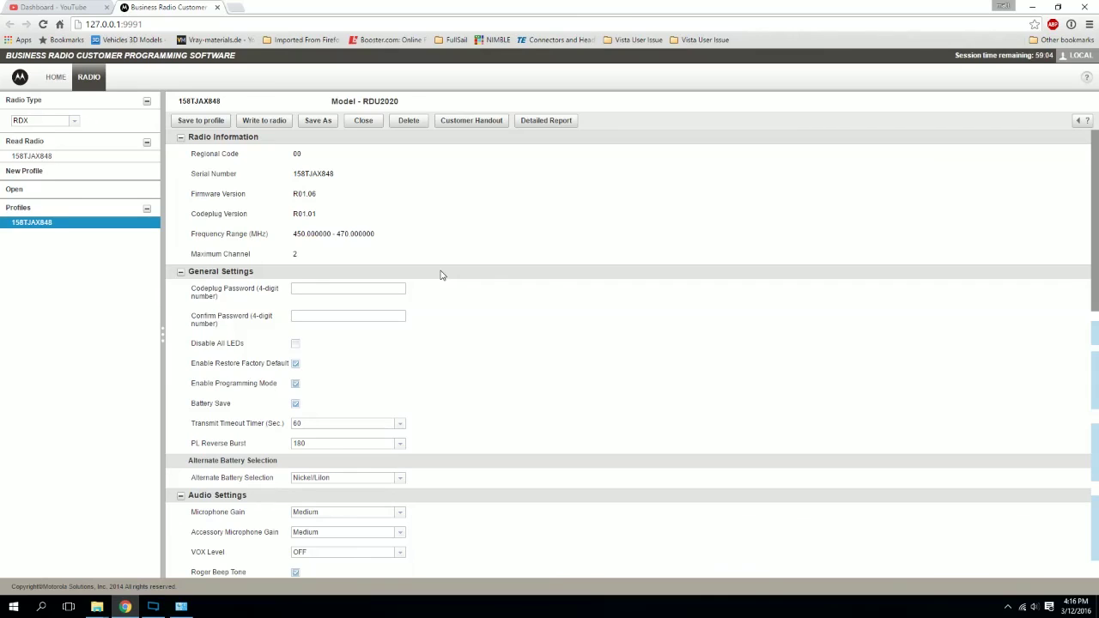